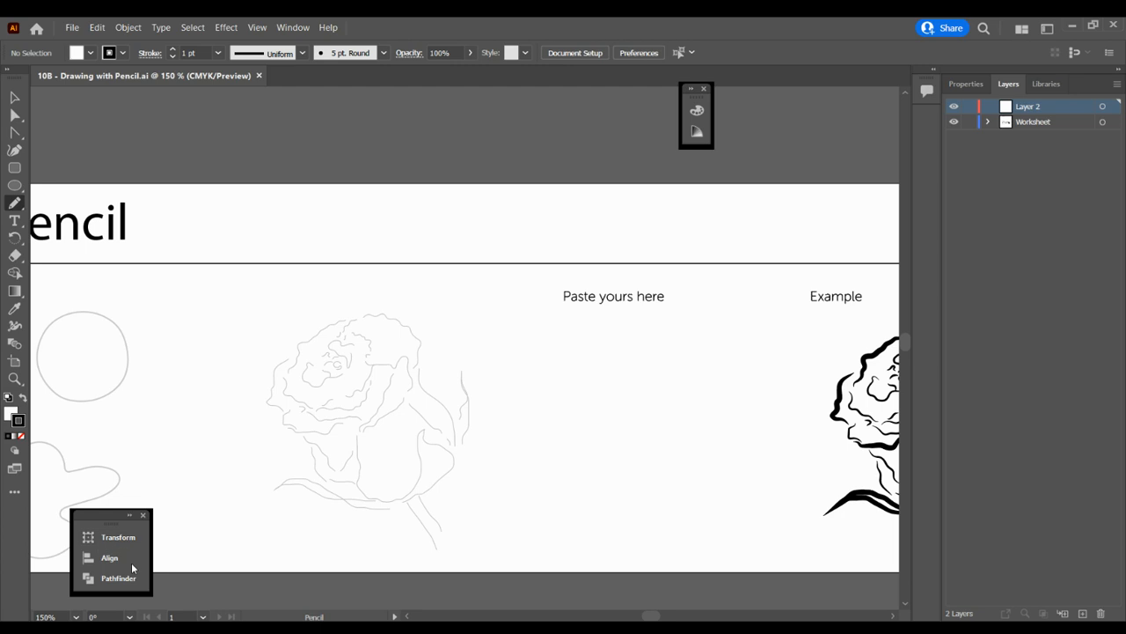
- Set the Pencil tool's fill to none and its stroke to light green (C 63.92, M 0, Y 100, K 0)
click(407, 617)
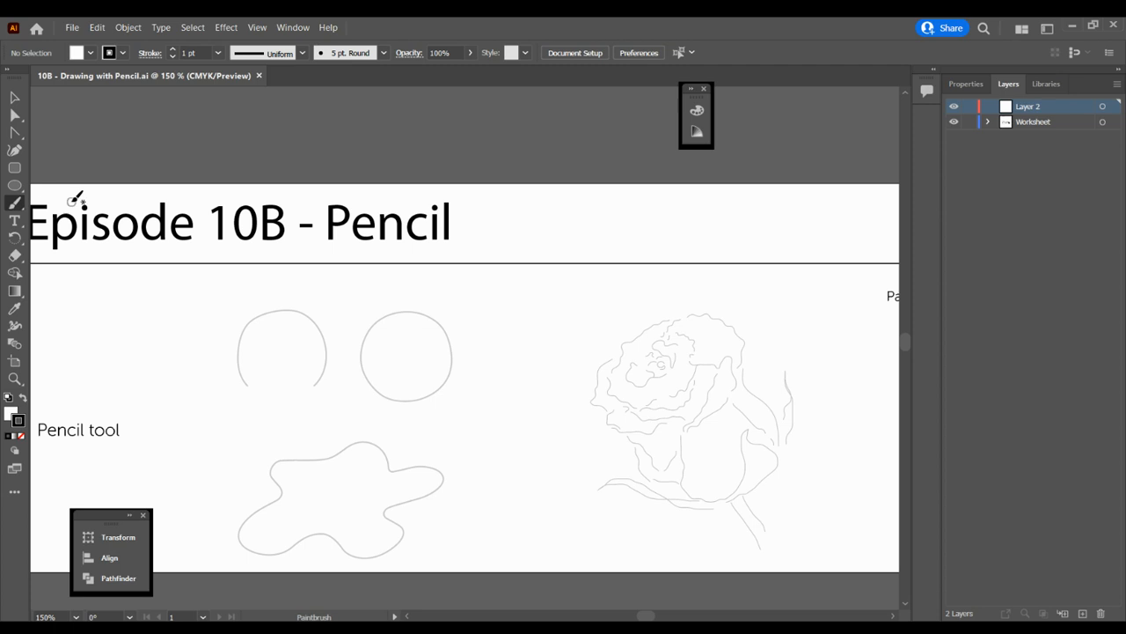
key(b)
key(n)
click(10, 412)
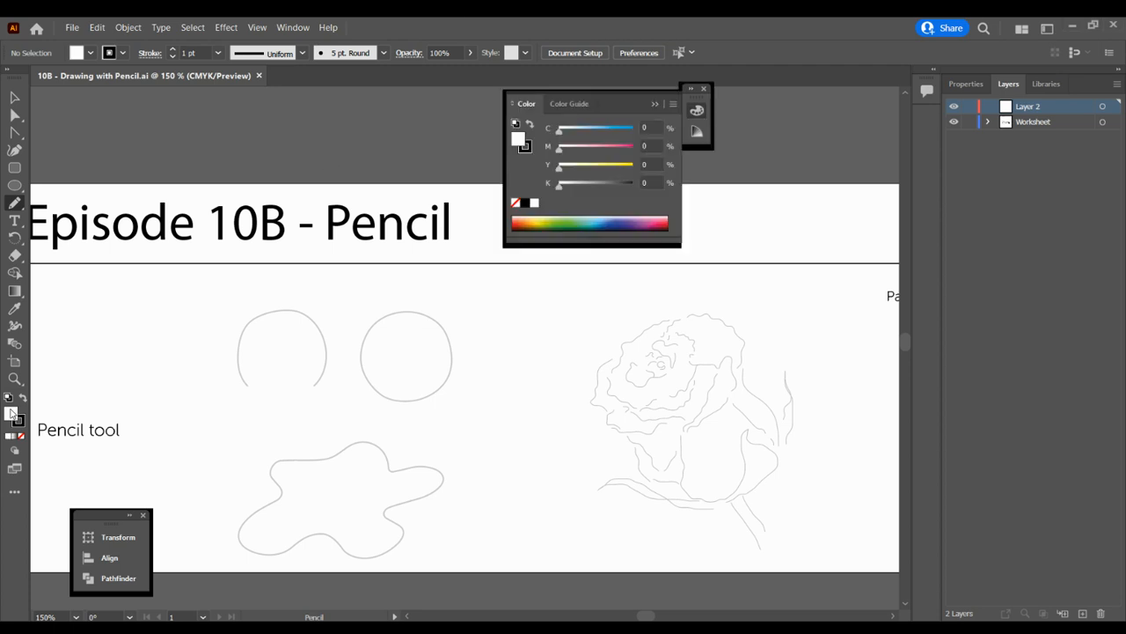
click(514, 204)
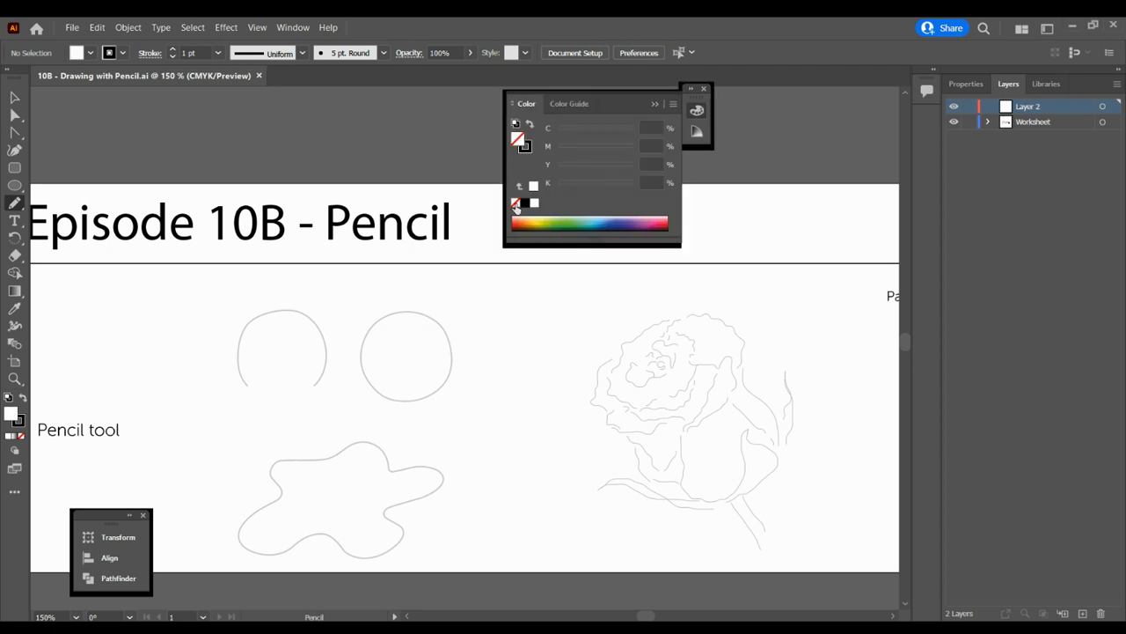
click(525, 147)
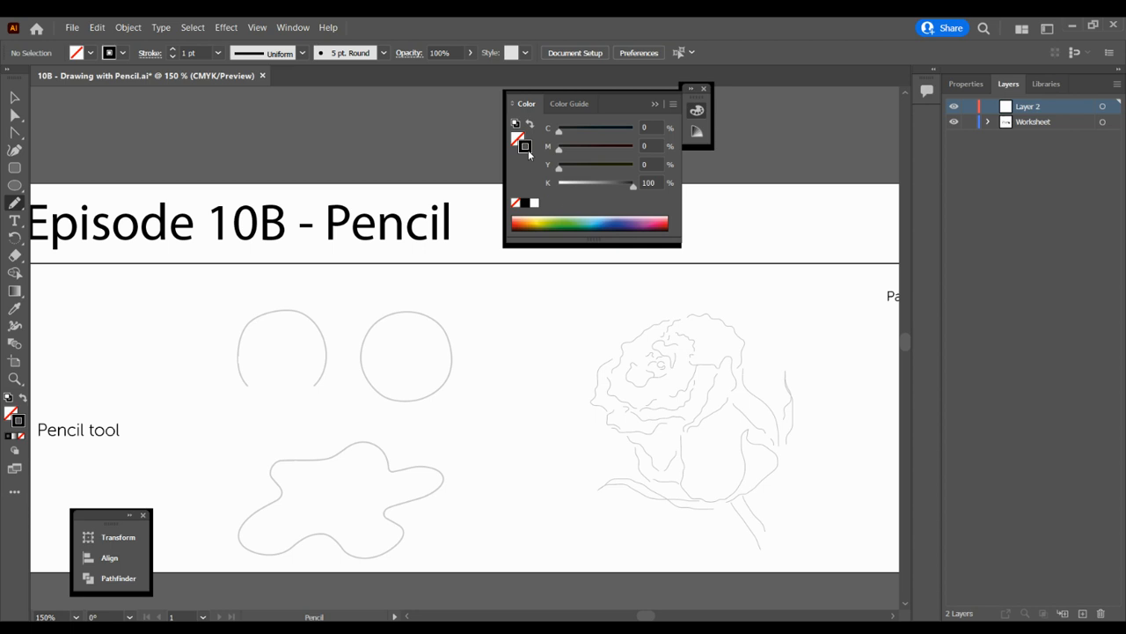
click(568, 226)
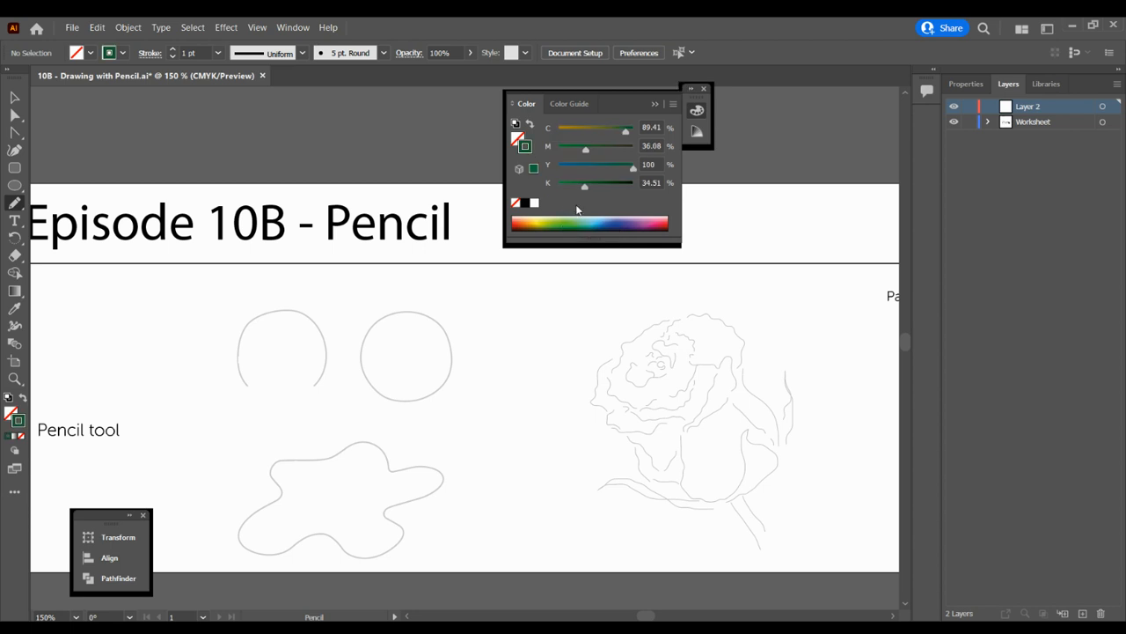
click(567, 218)
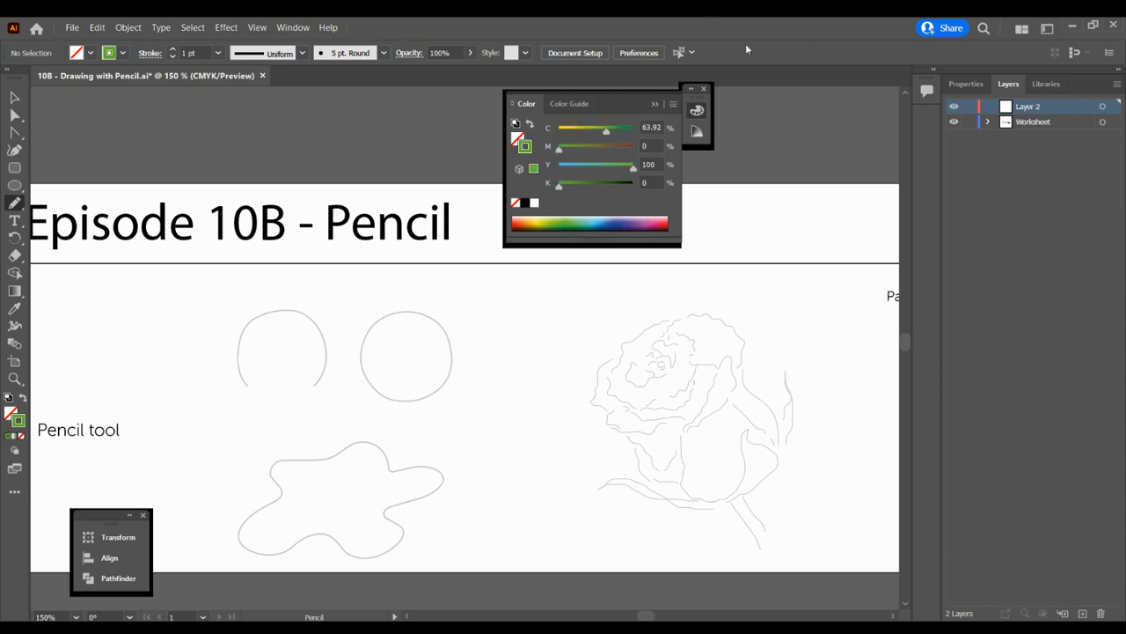
click(654, 105)
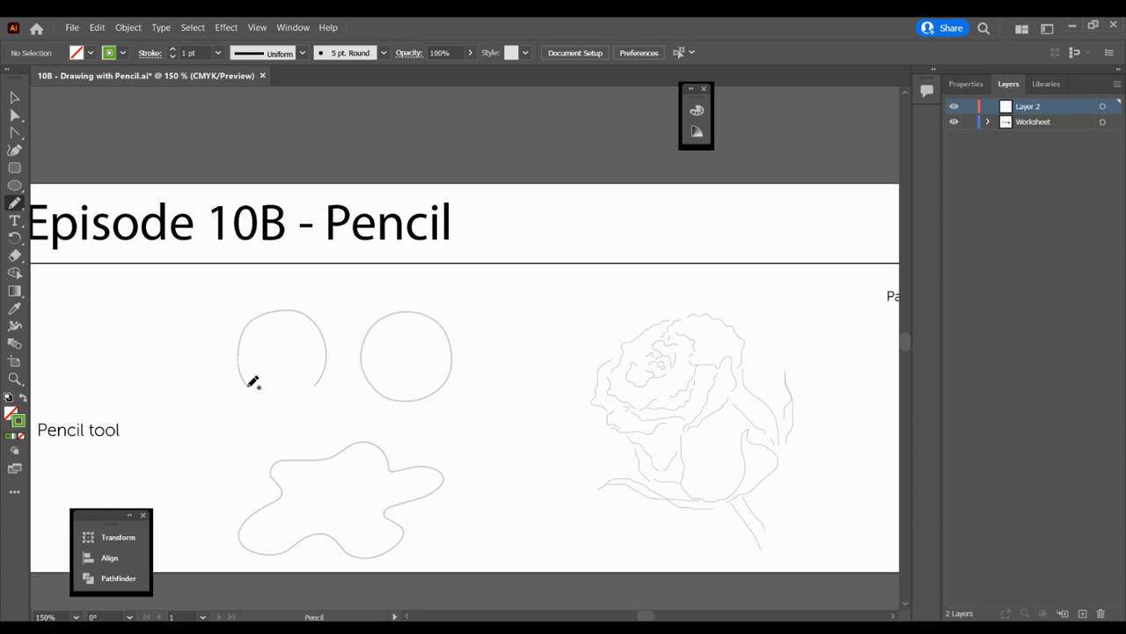
- Trace the open arc with the Pencil tool and redraw its peaked top to follow the grey guide
mouse_move(251, 379)
mouse_down()
mouse_move(246, 325)
mouse_move(293, 303)
mouse_move(319, 330)
mouse_move(316, 383)
mouse_up()
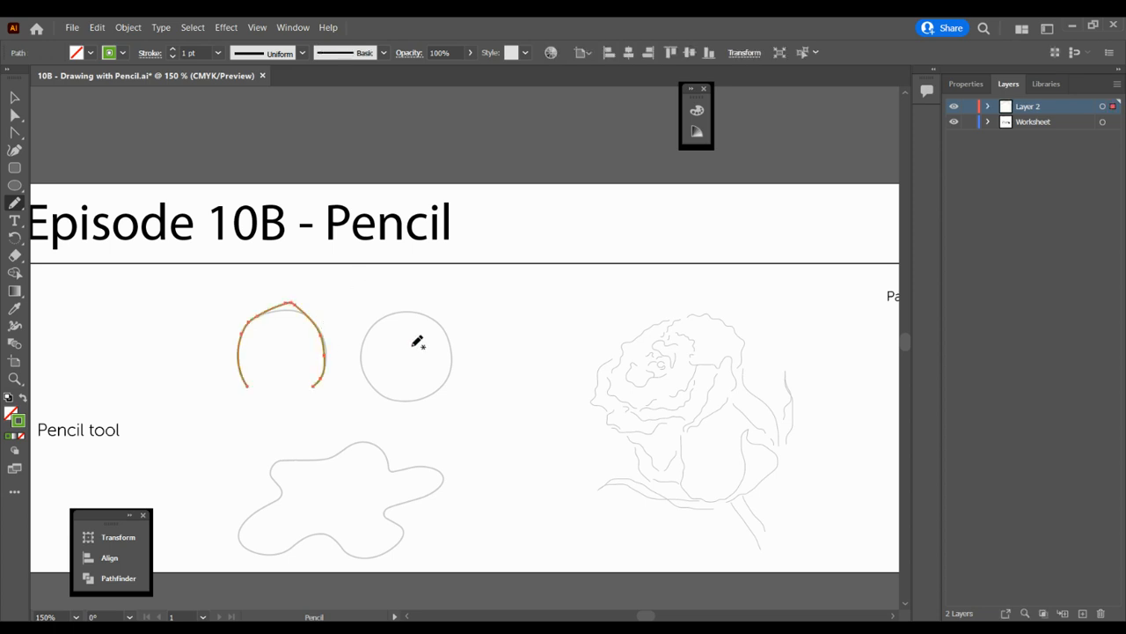
key(ctrl+equal)
key(ctrl+equal)
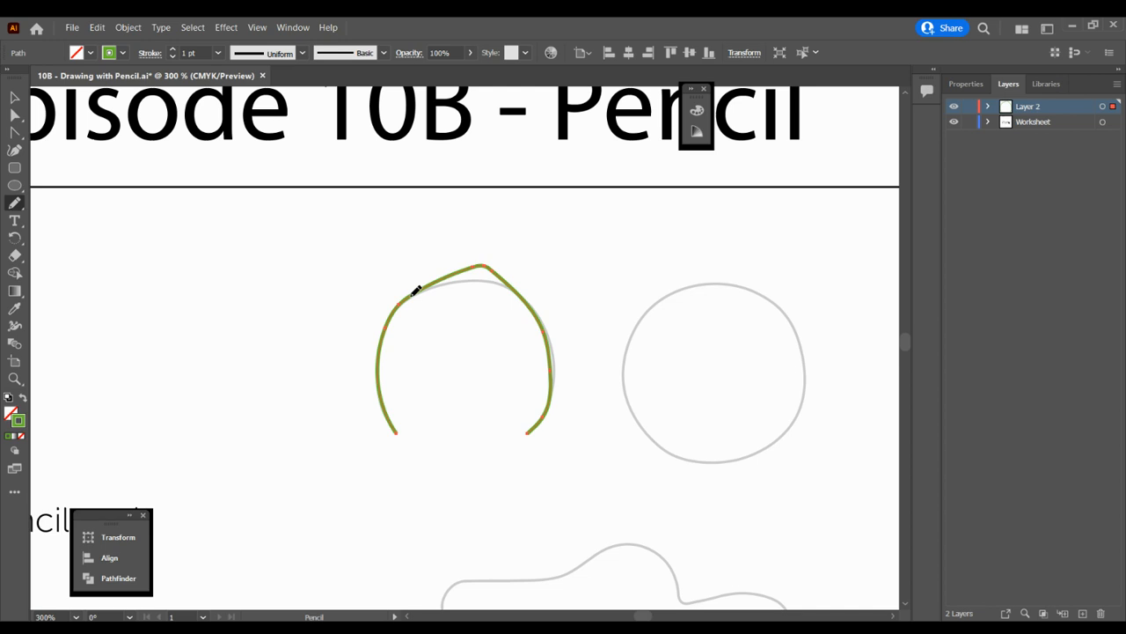
mouse_move(419, 287)
mouse_down()
mouse_move(463, 272)
mouse_move(517, 283)
mouse_up()
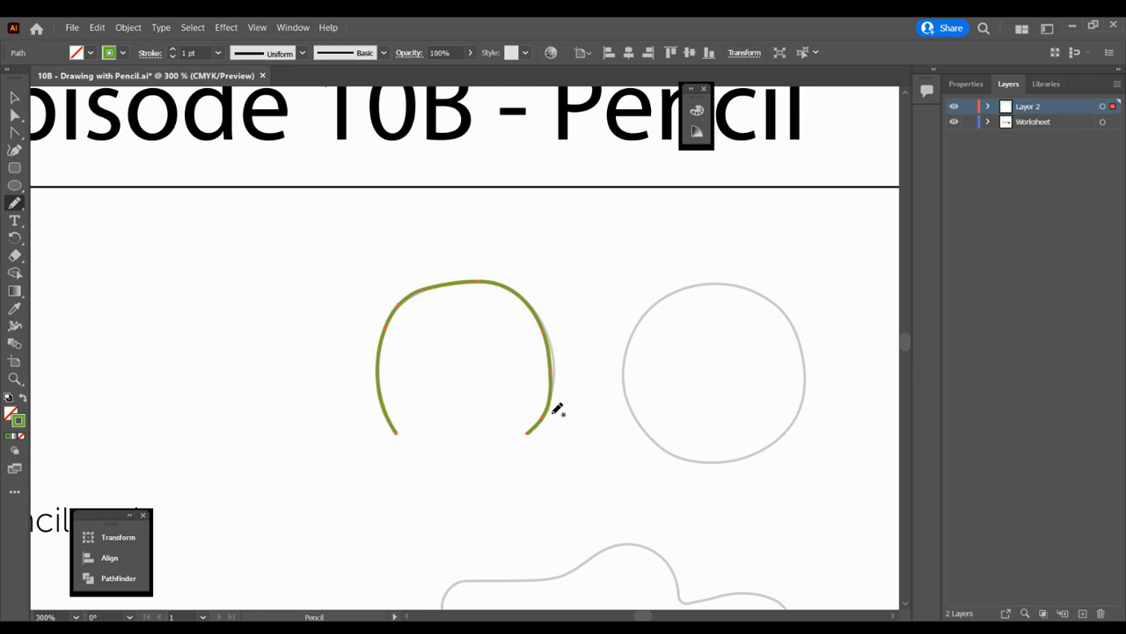
- Trace the full circle as a closed pencil path and redraw its bottom edge closer to the guide
scroll(895, 617, right, 5)
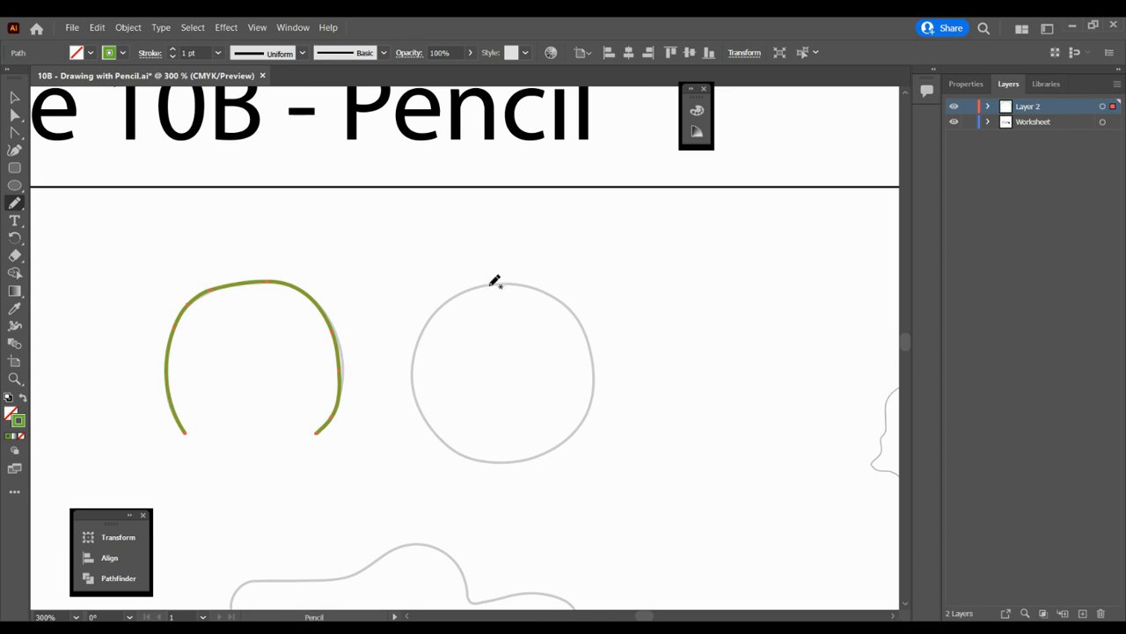
mouse_move(494, 279)
mouse_down()
mouse_move(431, 318)
mouse_move(418, 396)
mouse_move(459, 450)
mouse_move(510, 461)
mouse_move(553, 451)
mouse_move(591, 406)
mouse_move(590, 329)
mouse_move(518, 280)
mouse_move(488, 284)
mouse_up()
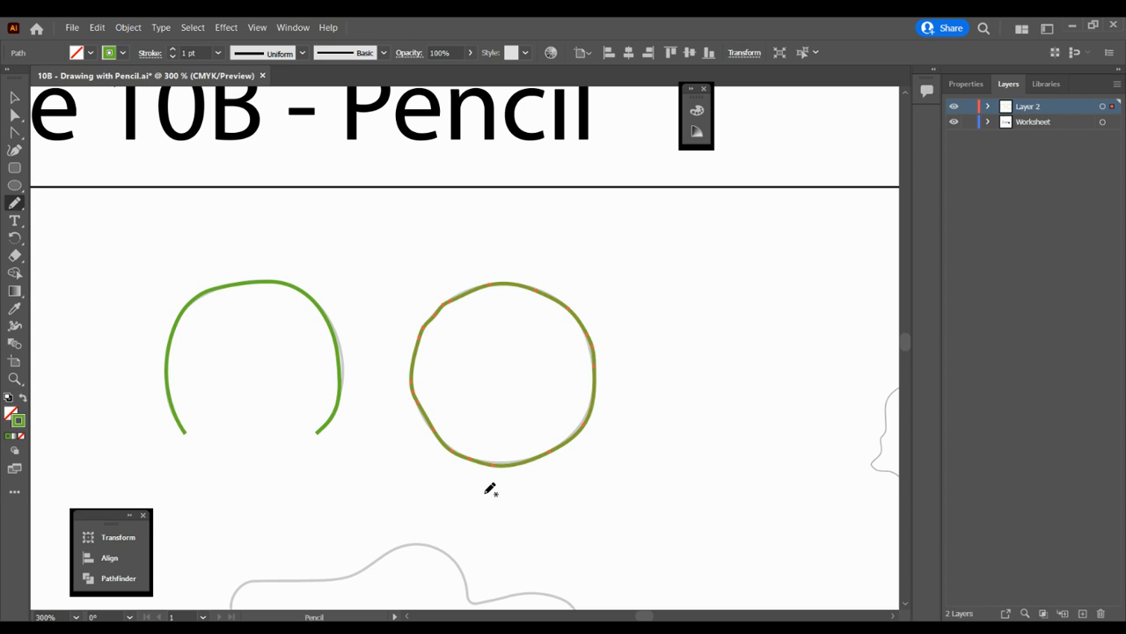
drag(479, 452, 542, 452)
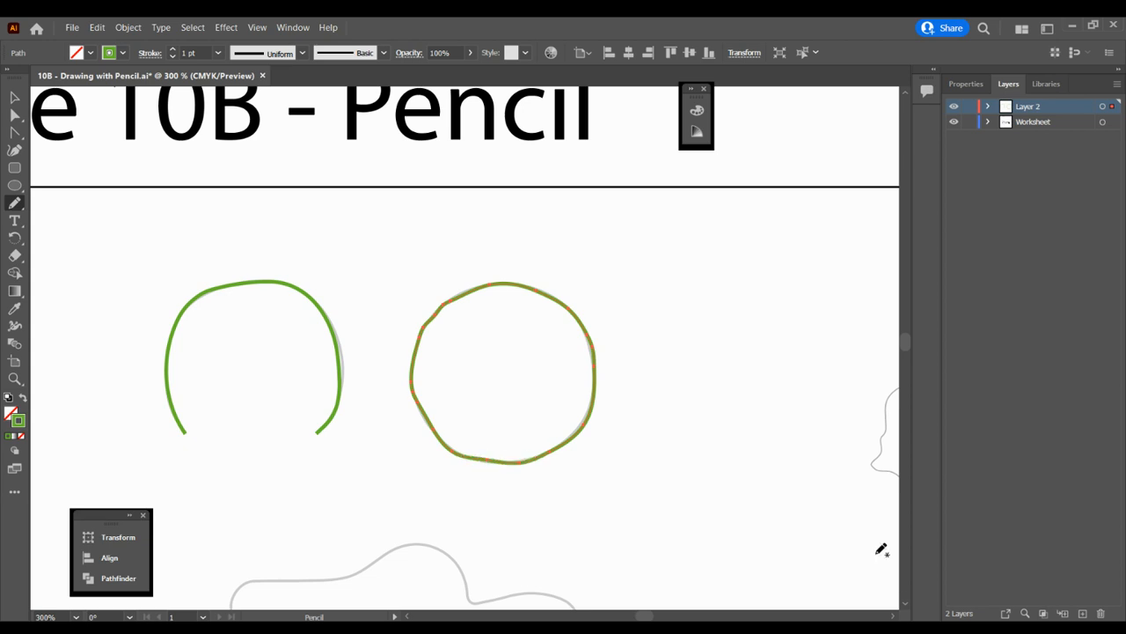
- Trace the wavy blob outline below the circles as one closed pencil path
click(906, 605)
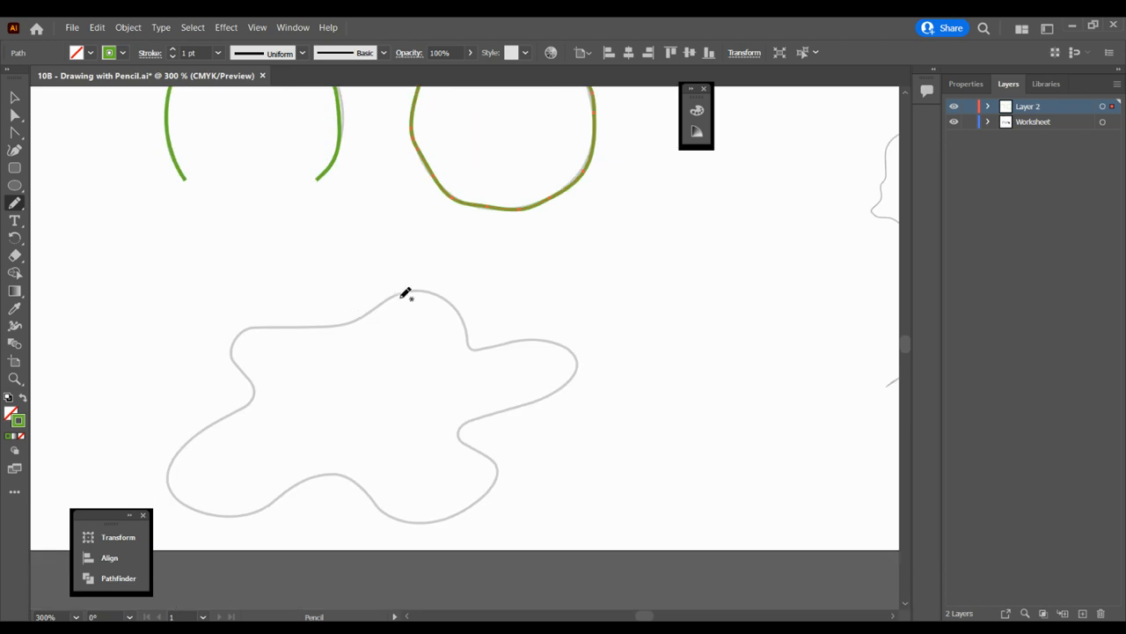
mouse_move(400, 294)
mouse_down()
mouse_move(318, 328)
mouse_move(246, 330)
mouse_move(235, 345)
mouse_move(252, 390)
mouse_move(196, 438)
mouse_move(172, 482)
mouse_move(215, 515)
mouse_move(260, 508)
mouse_move(324, 473)
mouse_move(363, 483)
mouse_move(410, 520)
mouse_move(475, 513)
mouse_move(499, 475)
mouse_move(463, 431)
mouse_move(552, 385)
mouse_move(576, 367)
mouse_move(573, 345)
mouse_move(461, 339)
mouse_move(440, 300)
mouse_move(398, 293)
mouse_up()
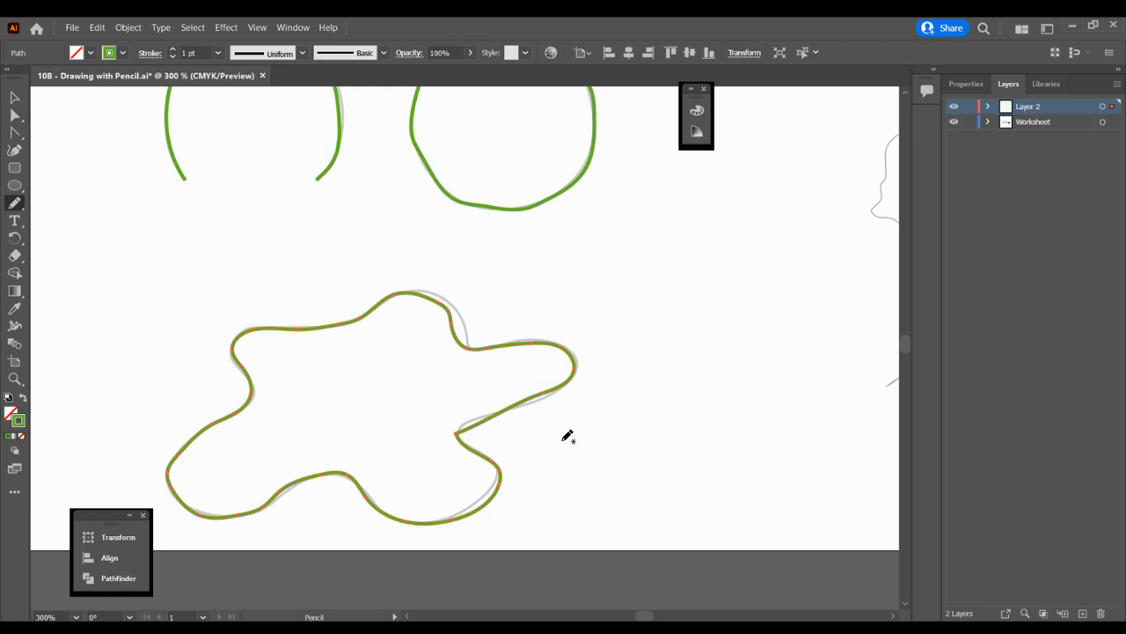
- Redraw the blob's right-hand notch, upper bulge and lower-right curve with the Pencil tool so they follow the guide
key(ctrl+equal)
key(ctrl+equal)
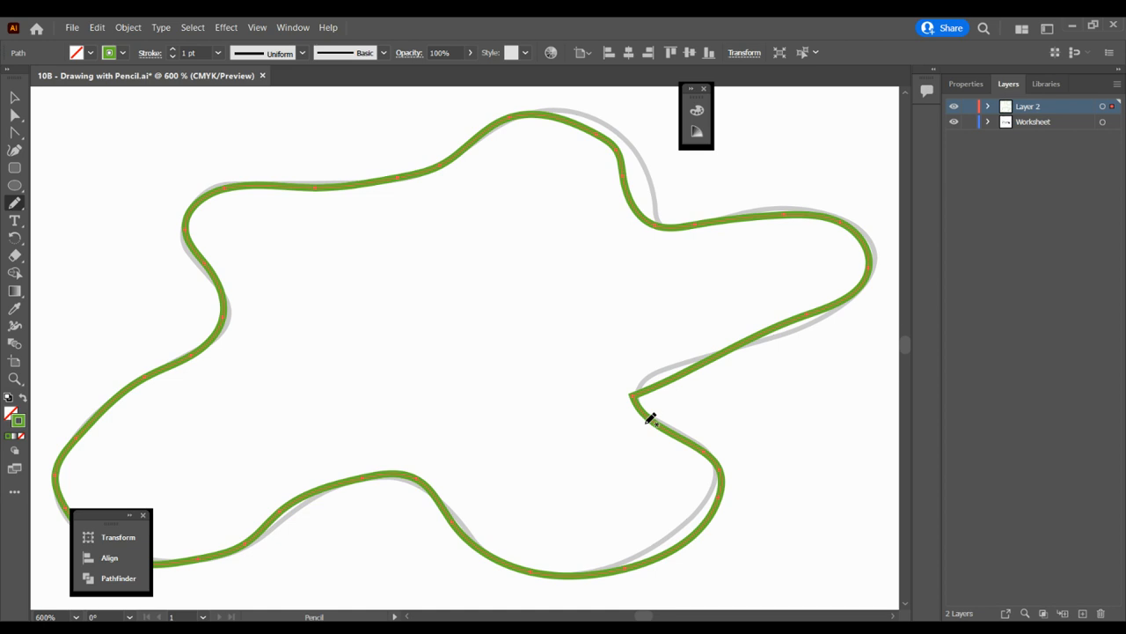
mouse_move(644, 427)
mouse_down()
mouse_move(641, 353)
mouse_move(696, 354)
mouse_up()
key(ctrl+z)
mouse_move(728, 347)
mouse_down()
mouse_move(675, 358)
mouse_move(638, 395)
mouse_up()
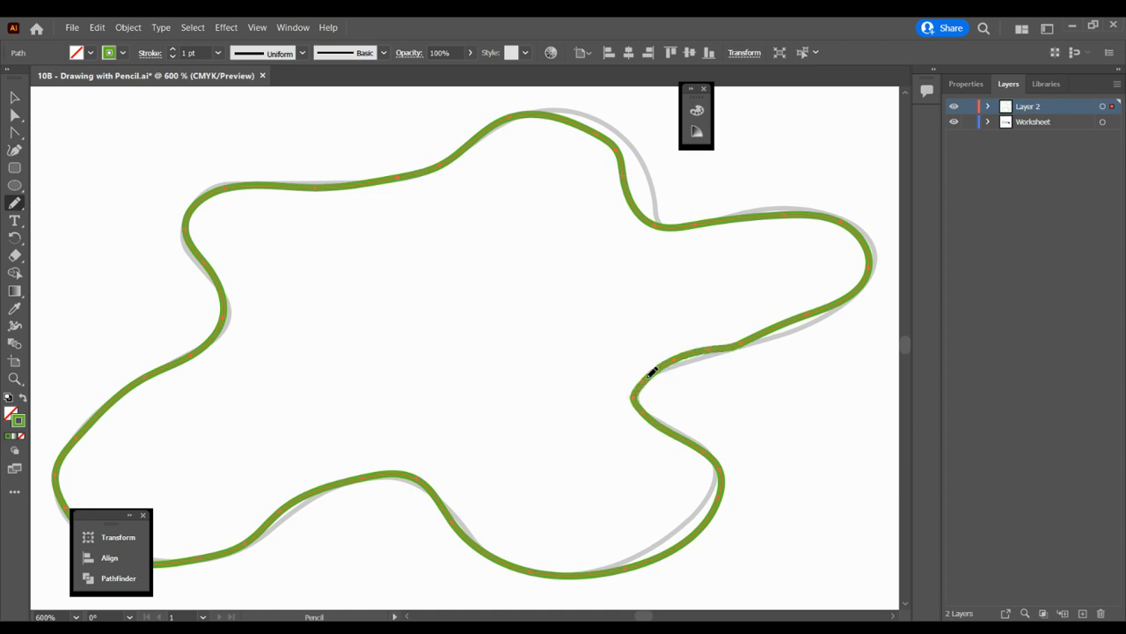
drag(670, 360, 788, 330)
drag(836, 303, 839, 301)
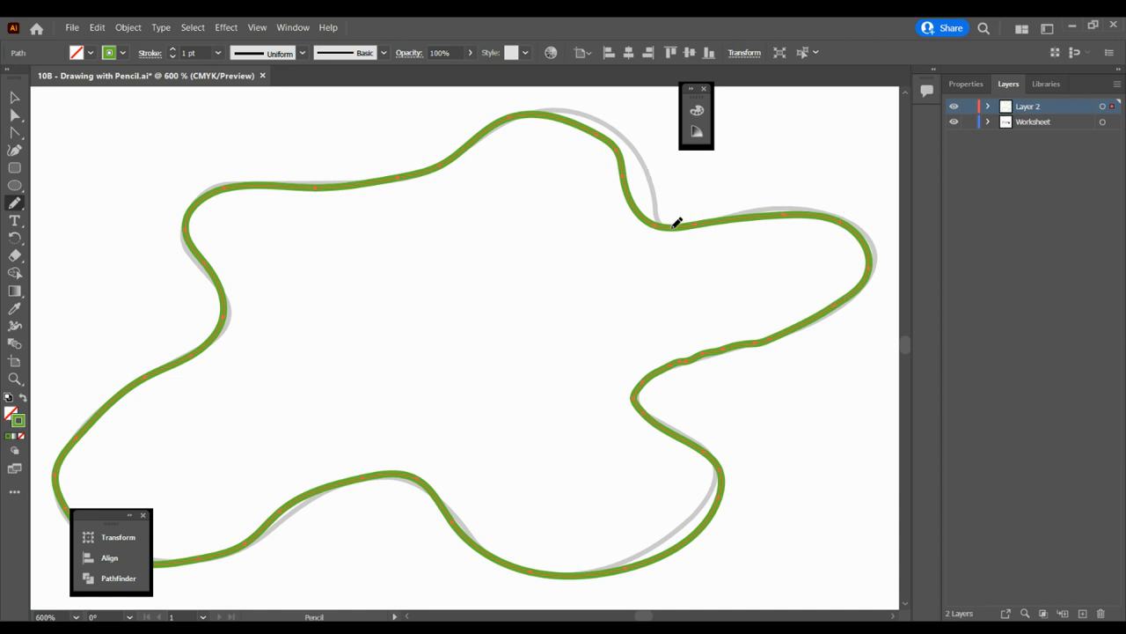
mouse_move(683, 222)
mouse_down()
mouse_move(655, 216)
mouse_move(641, 160)
mouse_move(618, 130)
mouse_move(524, 109)
mouse_up()
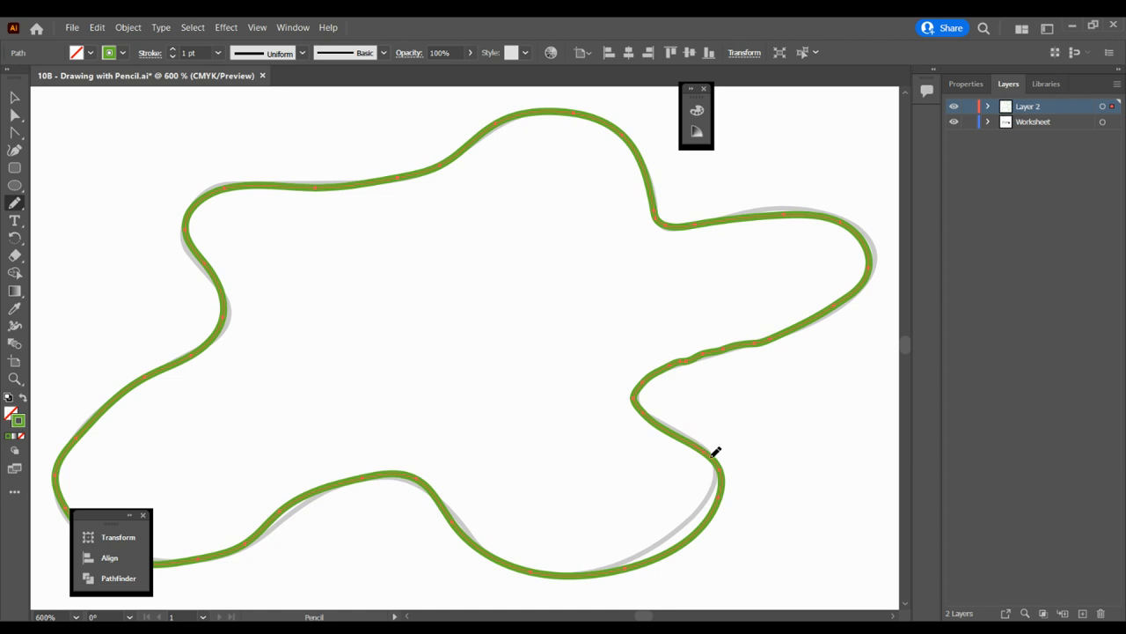
mouse_move(709, 496)
mouse_down()
mouse_move(641, 553)
mouse_move(587, 571)
mouse_up()
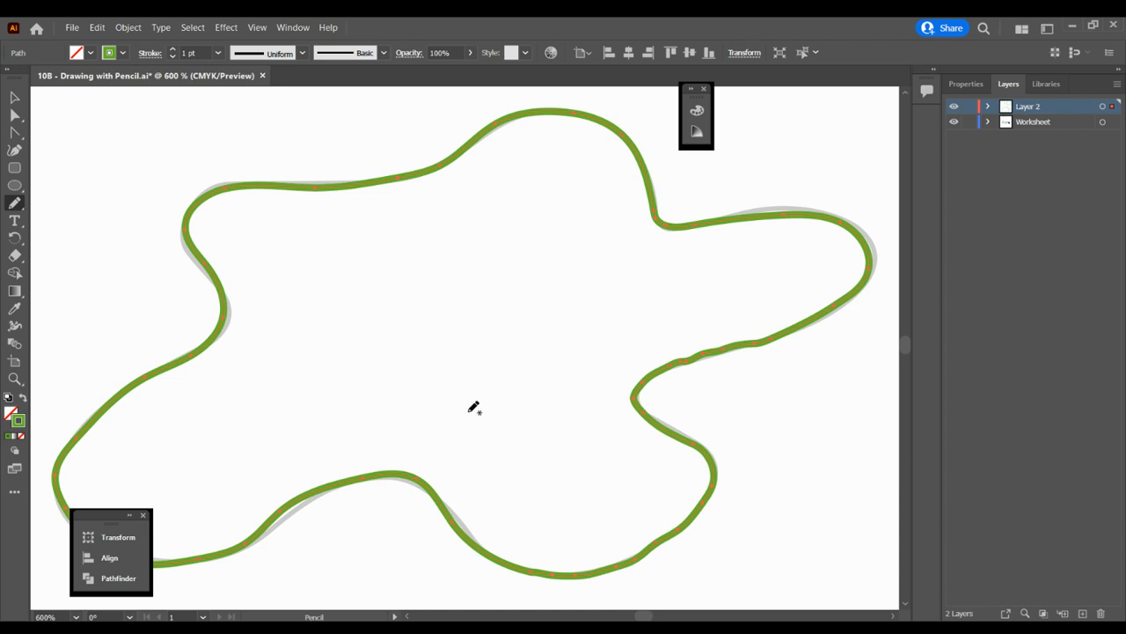
- Trace the rose guide's petals, bud, leaves and stem with separate green pencil strokes
key(ctrl+=)
key(ctrl+-)
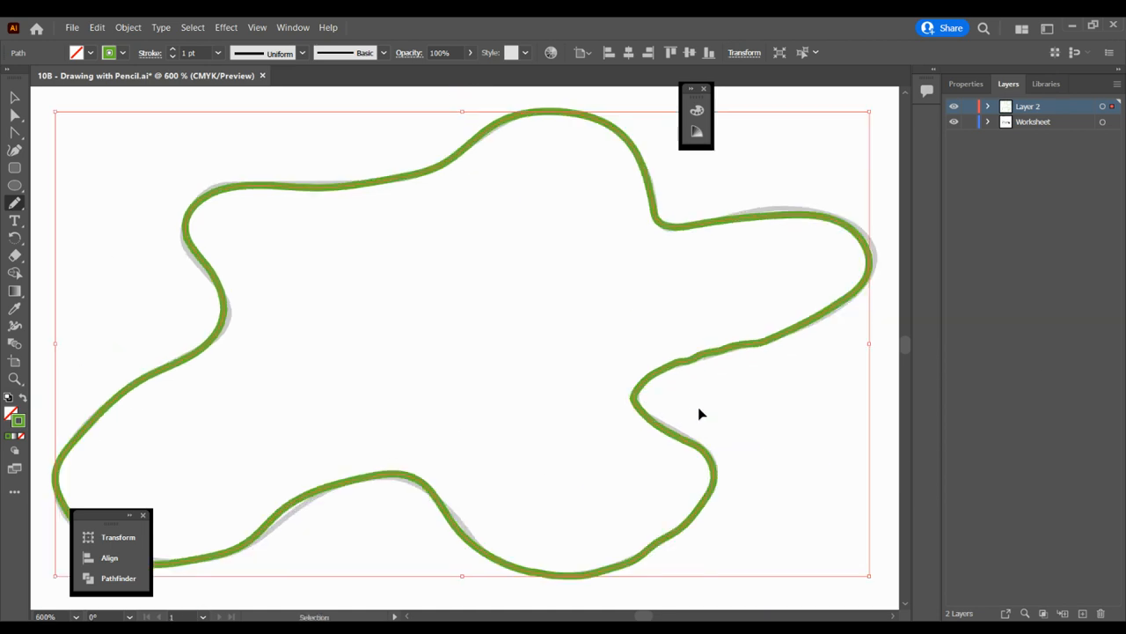
key(ctrl+minus)
key(ctrl+minus)
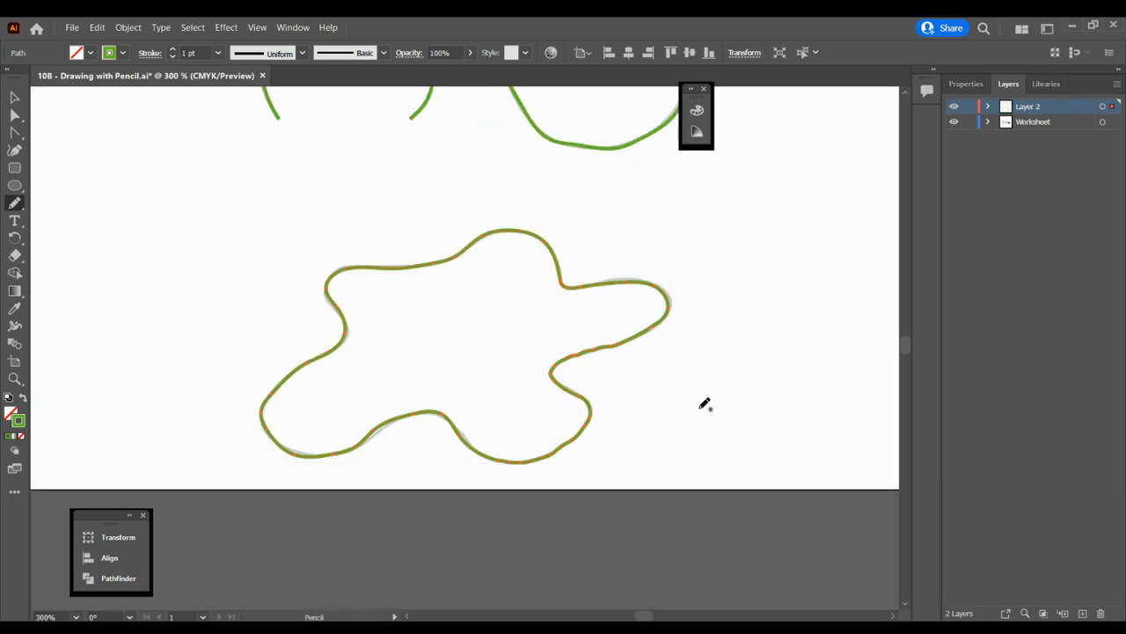
click(893, 616)
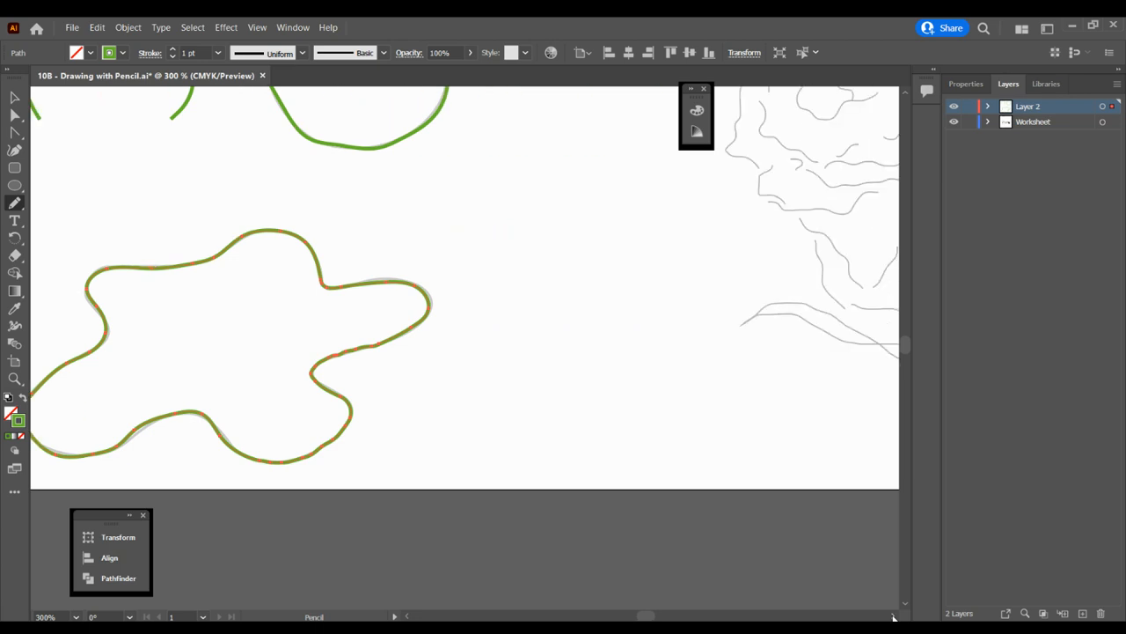
click(893, 616)
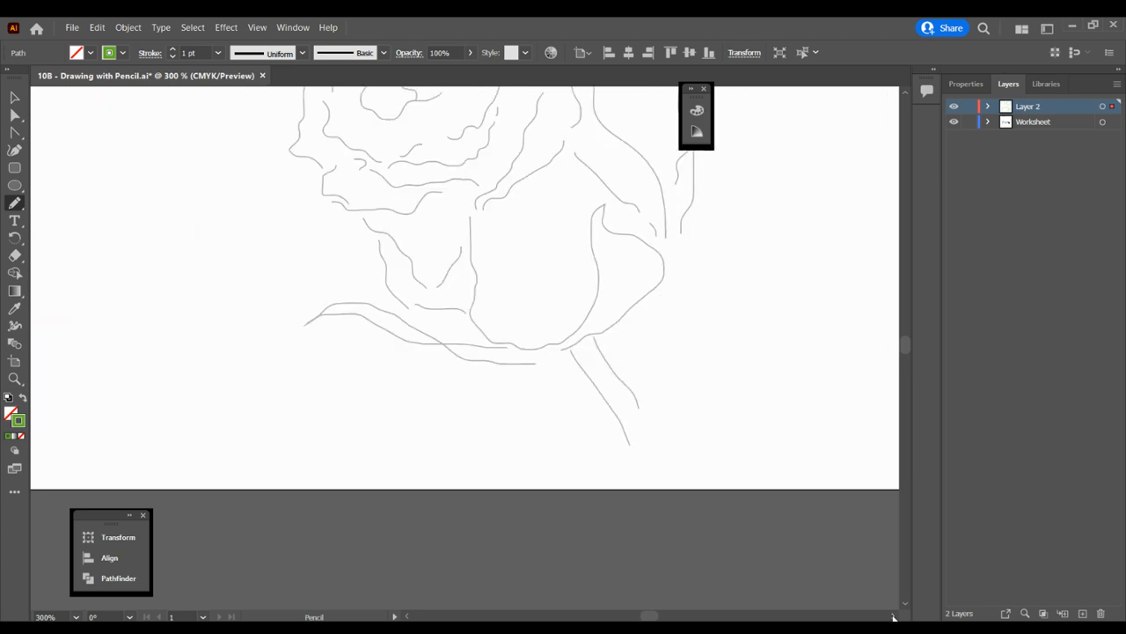
click(905, 95)
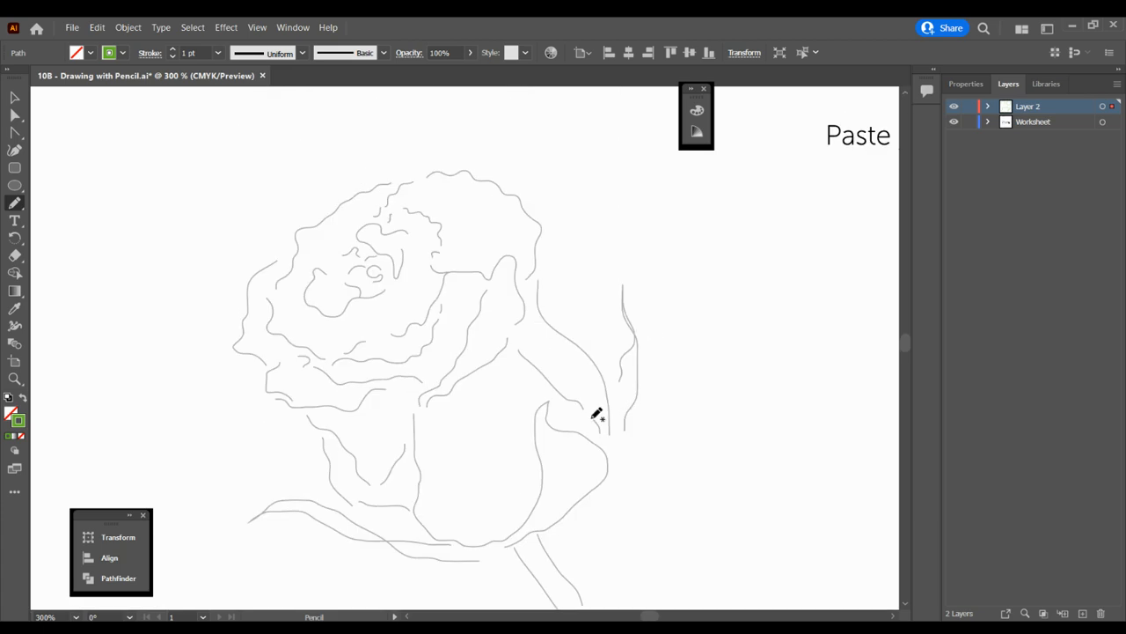
mouse_move(595, 419)
mouse_down()
mouse_move(603, 433)
mouse_move(517, 350)
mouse_up()
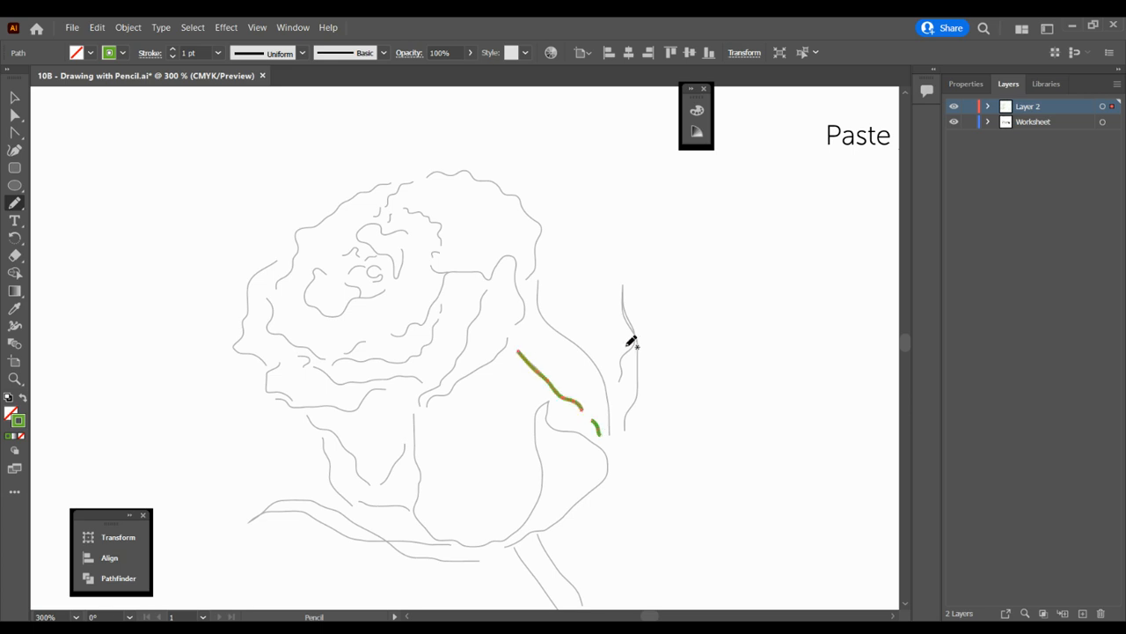
mouse_move(619, 385)
mouse_down()
mouse_move(634, 336)
mouse_move(623, 280)
mouse_move(639, 351)
mouse_move(626, 431)
mouse_up()
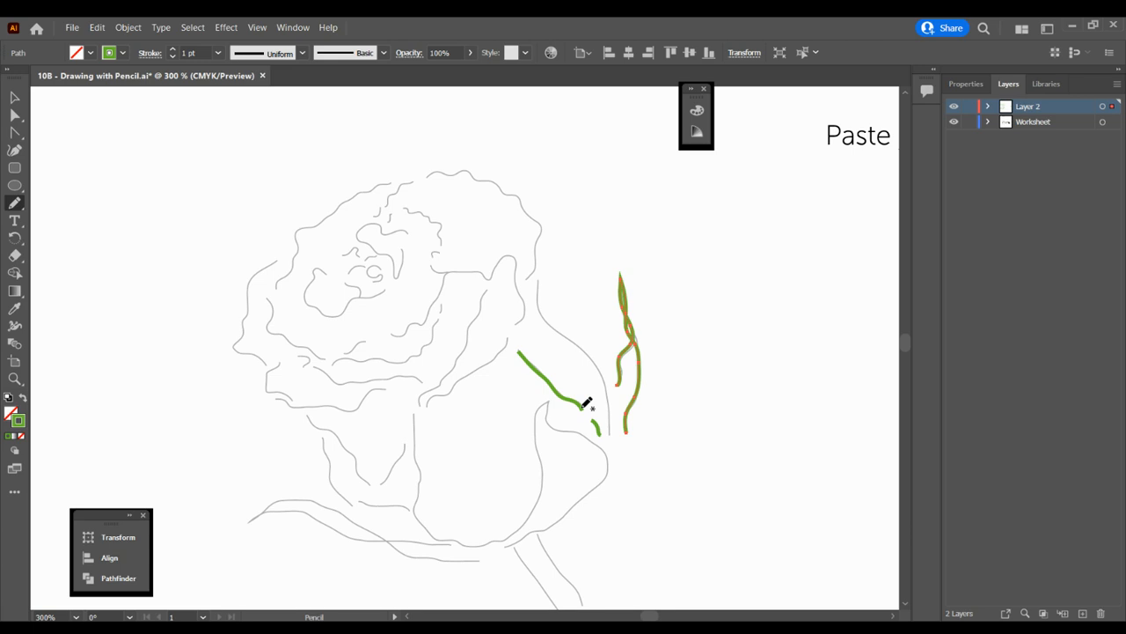
mouse_move(538, 281)
mouse_down()
mouse_move(556, 332)
mouse_move(592, 358)
mouse_move(610, 438)
mouse_up()
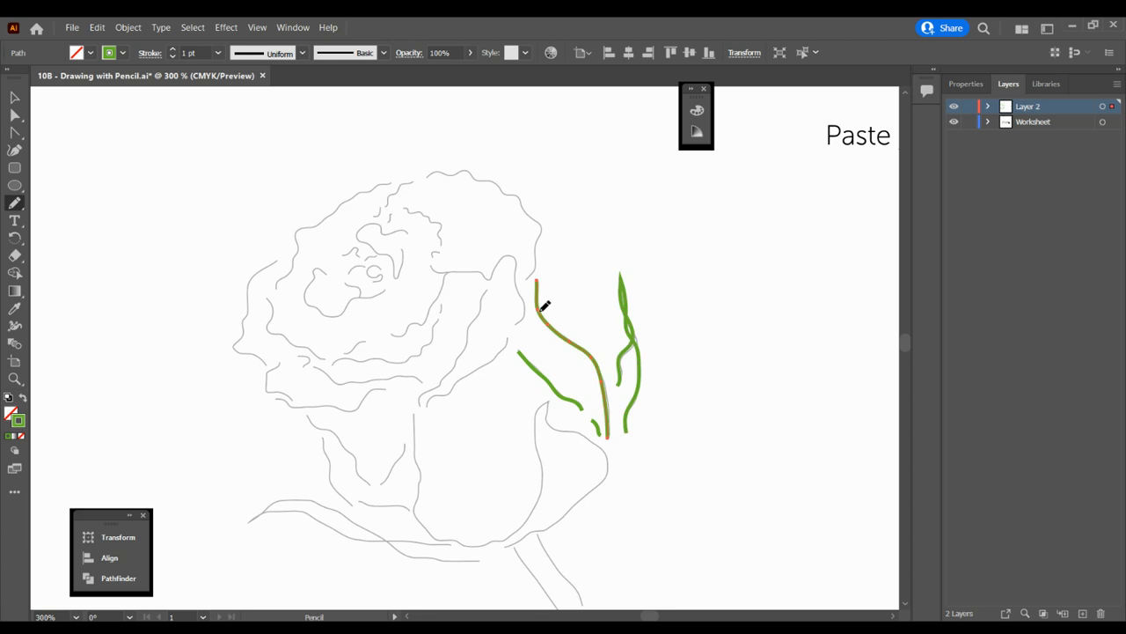
mouse_move(531, 279)
mouse_down()
mouse_move(538, 221)
mouse_move(516, 193)
mouse_move(469, 171)
mouse_move(430, 176)
mouse_move(461, 171)
mouse_up()
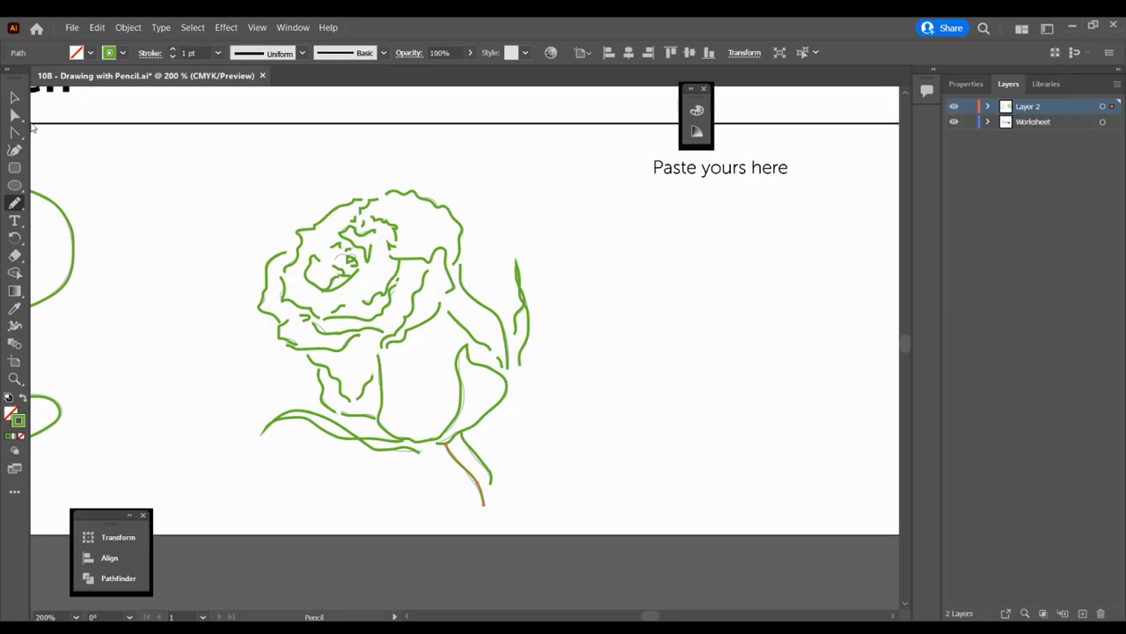
- Draw the missing short arc at the centre of the rose with the Pencil tool and deselect it
click(14, 96)
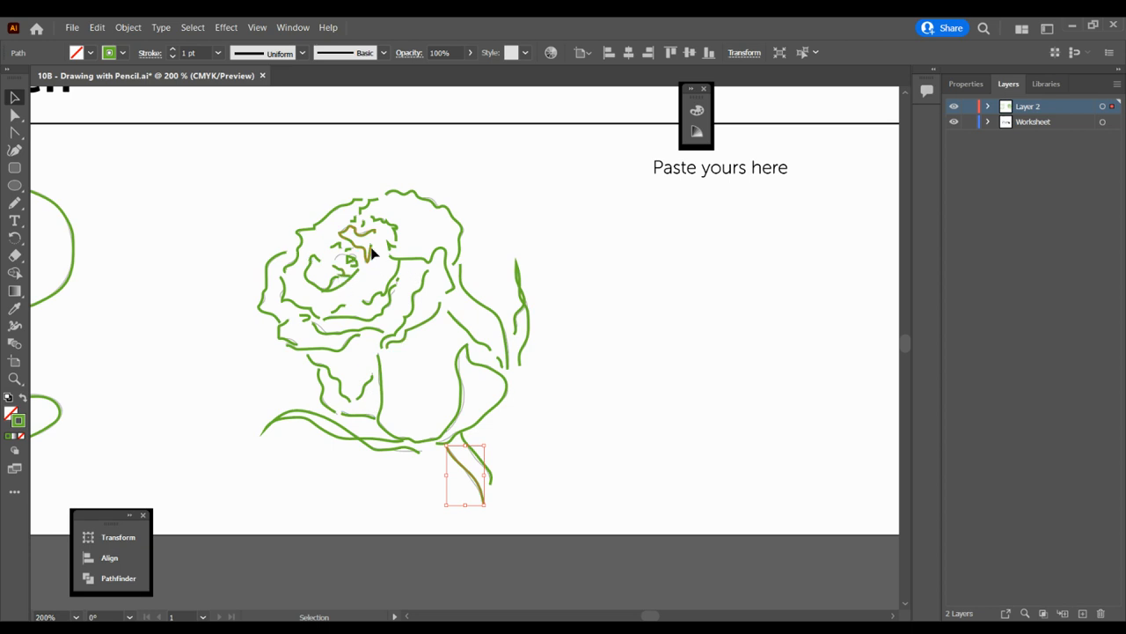
click(15, 204)
key(ctrl+=)
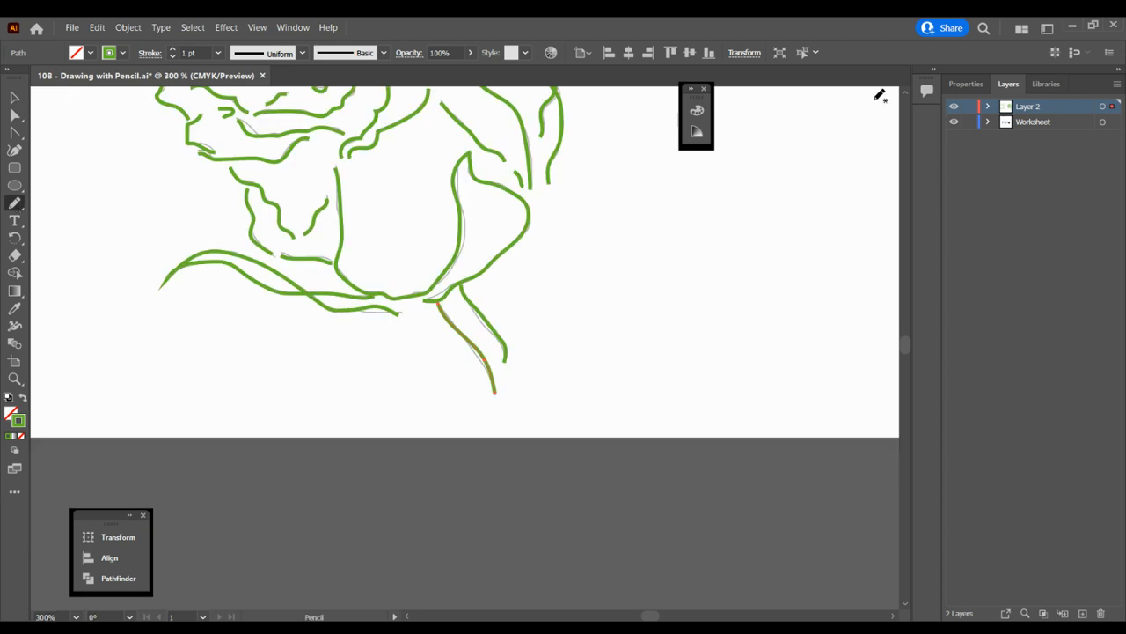
scroll(907, 93, up, 10)
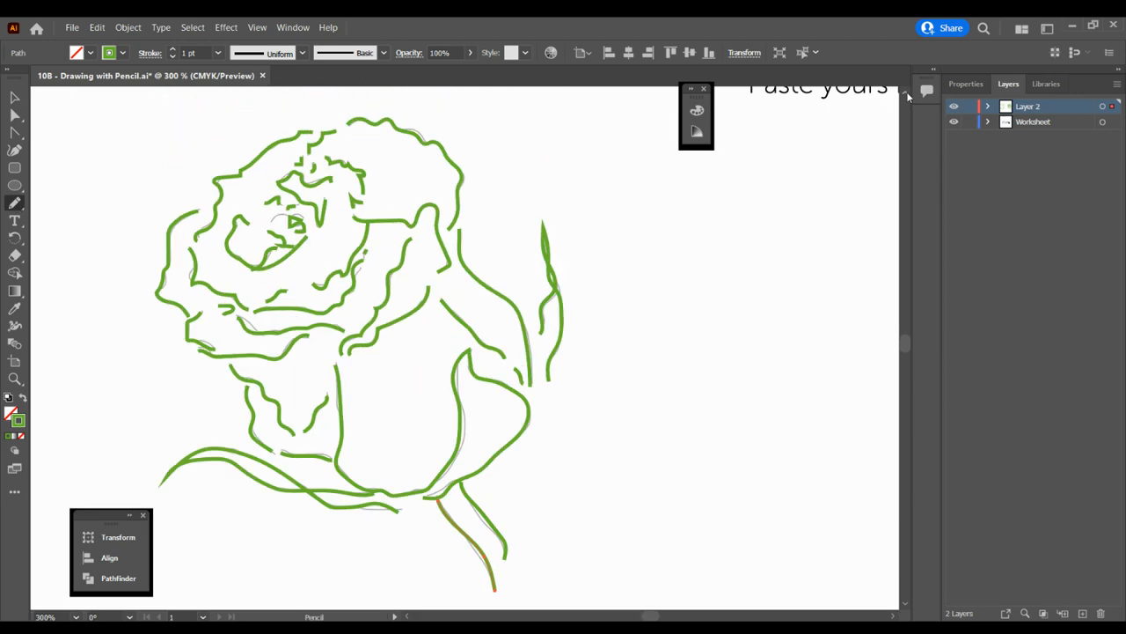
drag(269, 286, 307, 284)
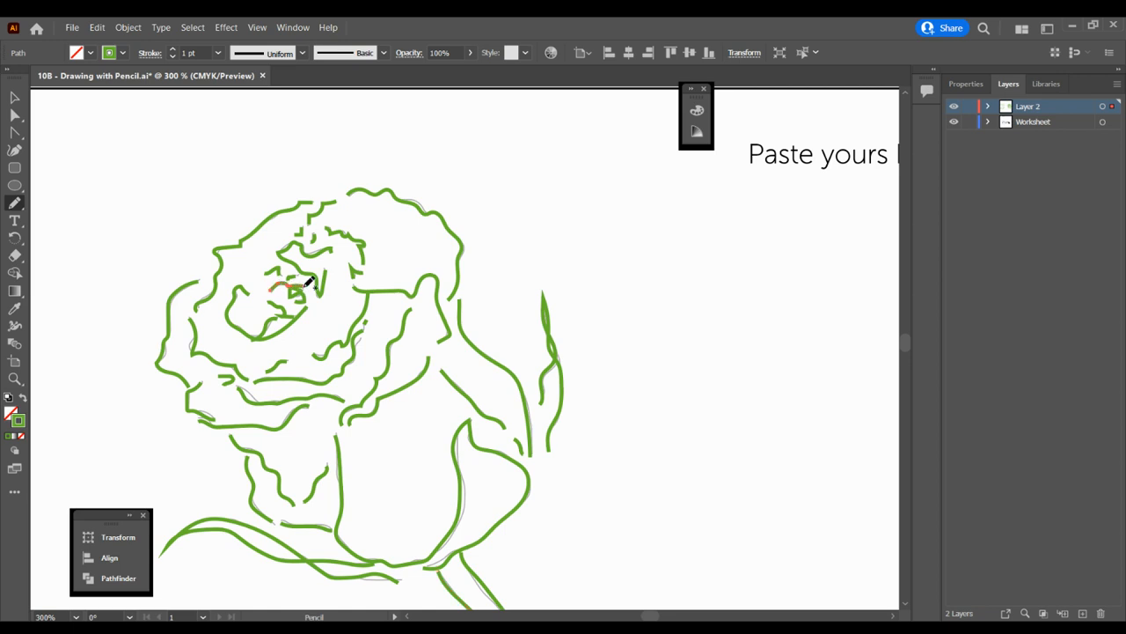
key(v)
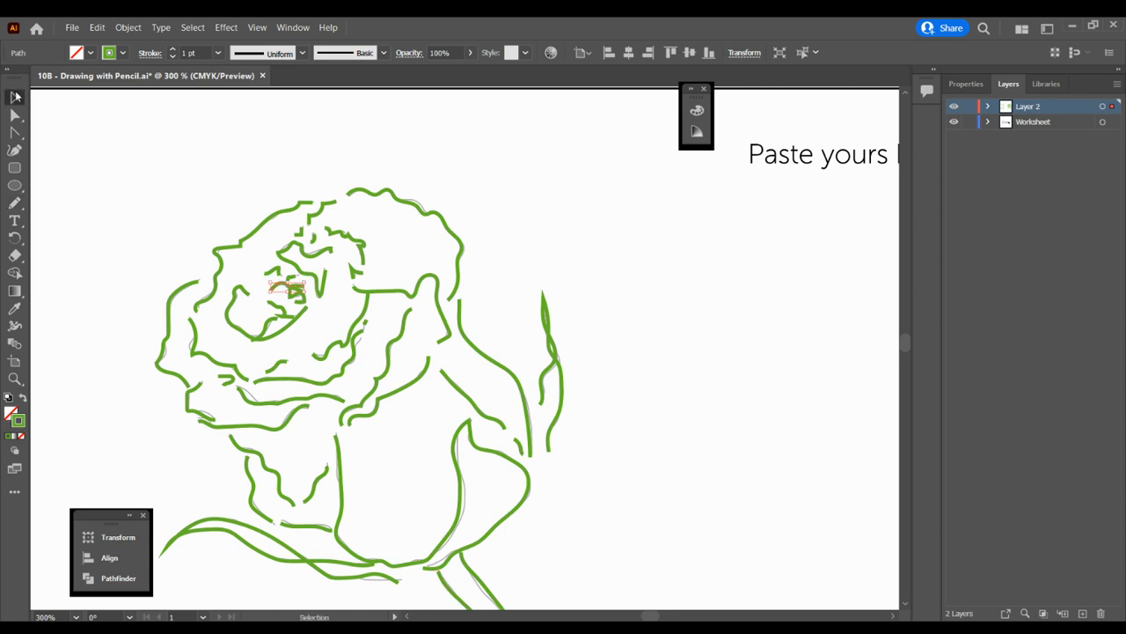
click(541, 240)
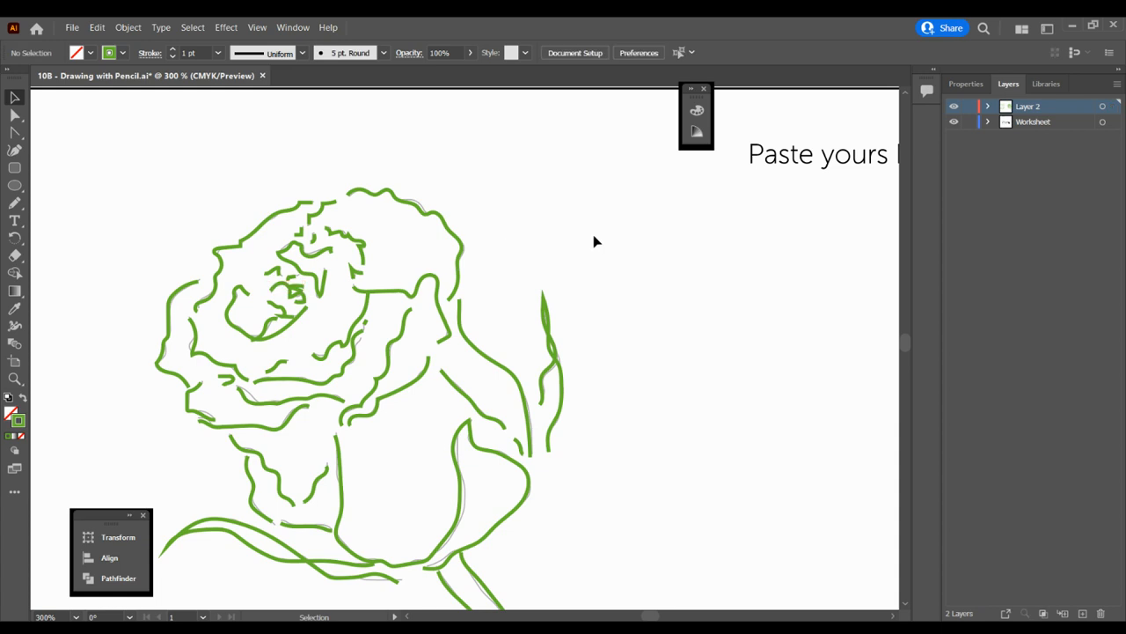
- Try to copy the rose tracing together with its guide into the "Paste yours here" area, and remove that copy
key(ctrl+minus)
key(ctrl+minus)
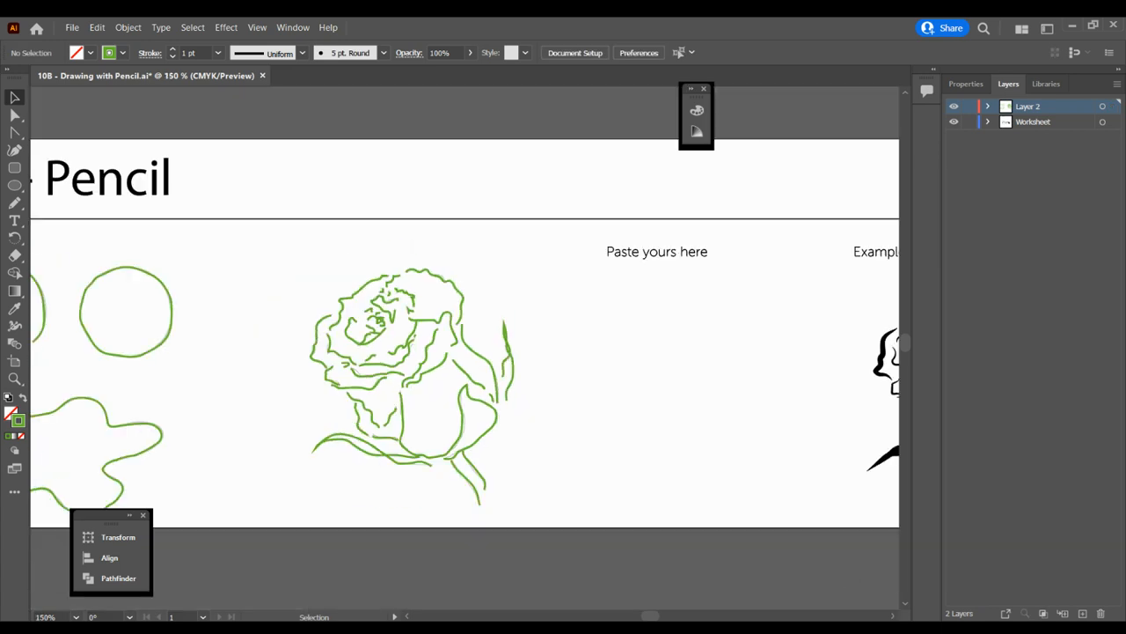
mouse_move(282, 243)
mouse_down()
mouse_move(375, 478)
mouse_move(544, 512)
mouse_up()
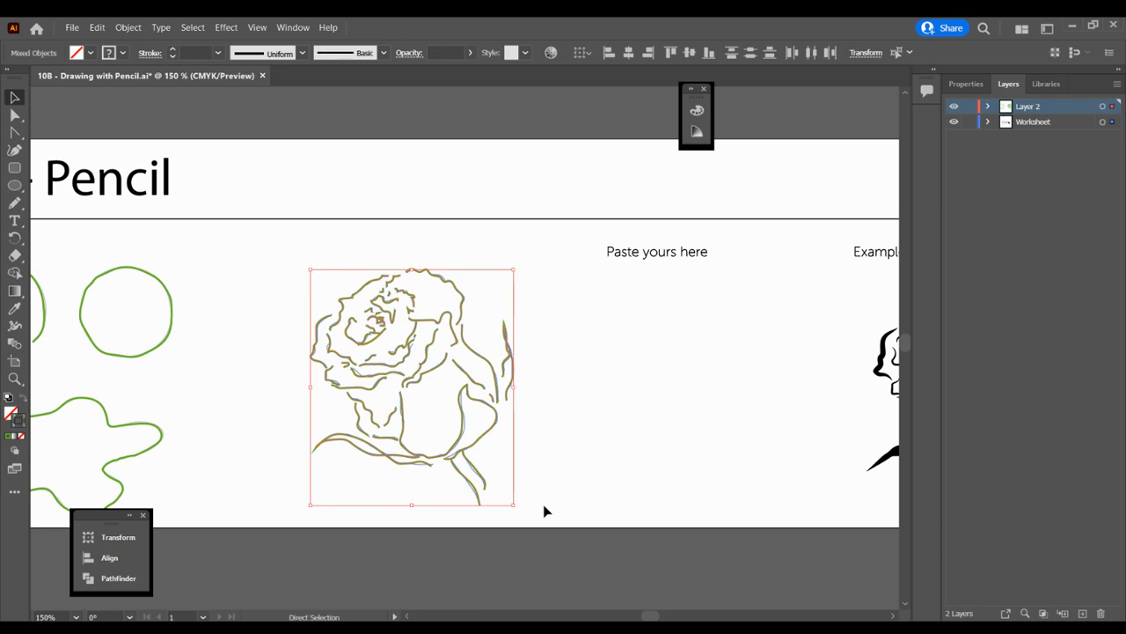
click(604, 354)
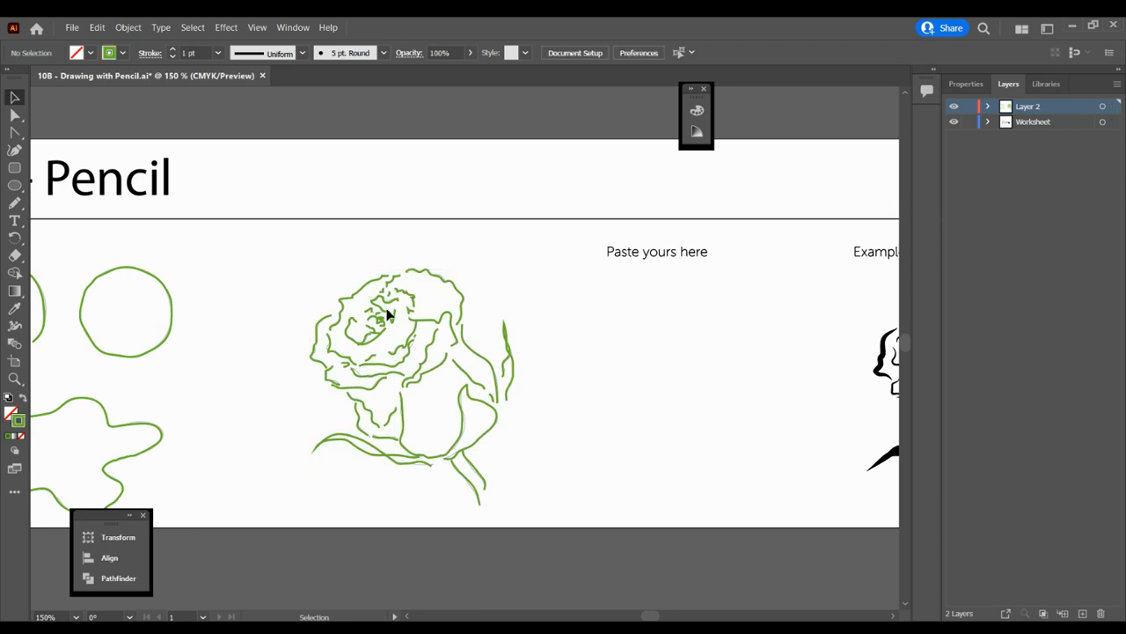
drag(296, 242, 556, 496)
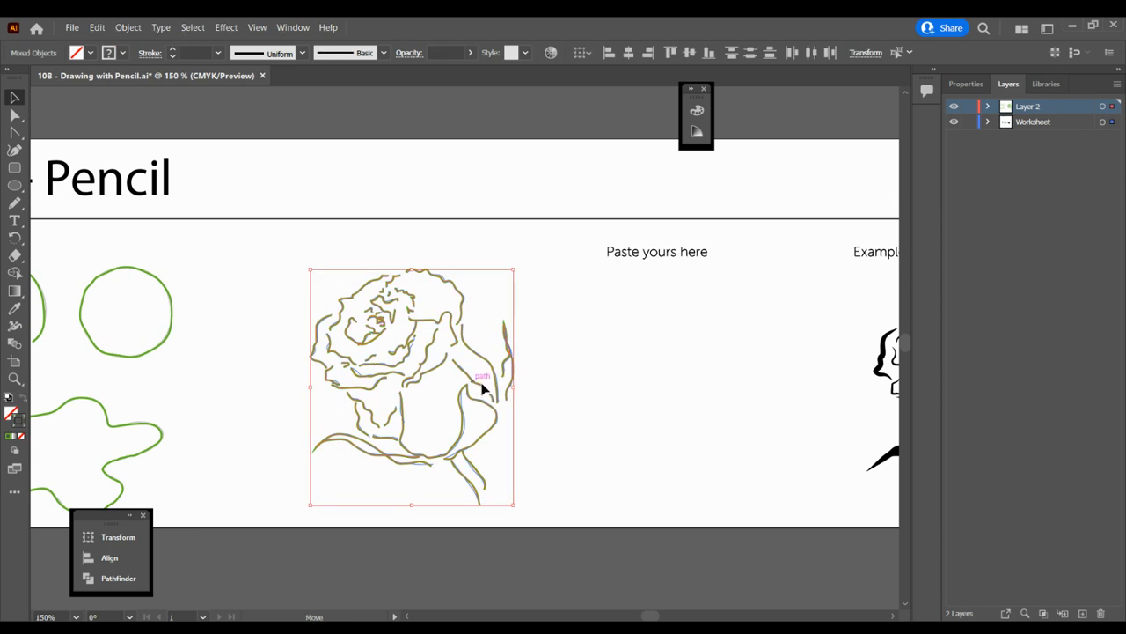
drag(485, 385, 729, 385)
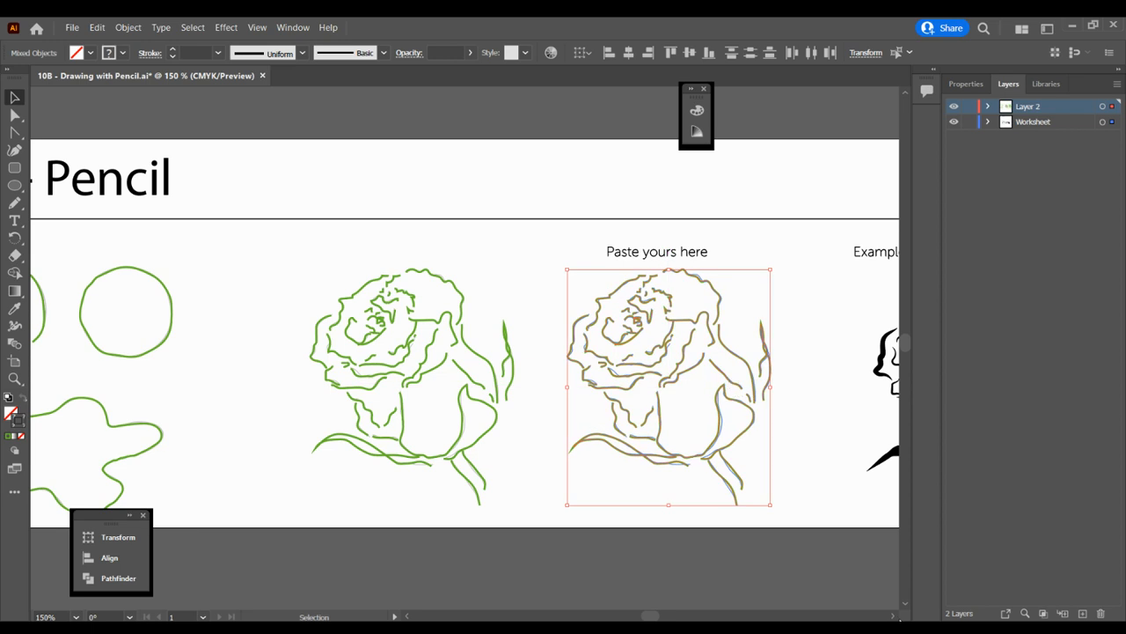
scroll(893, 616, right, 5)
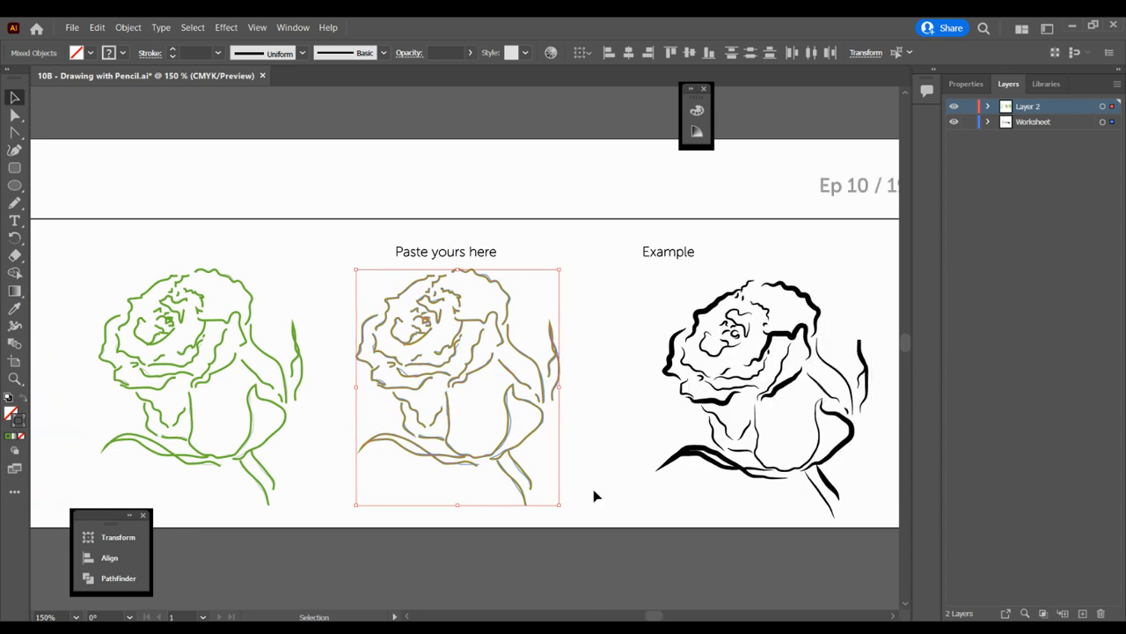
click(592, 493)
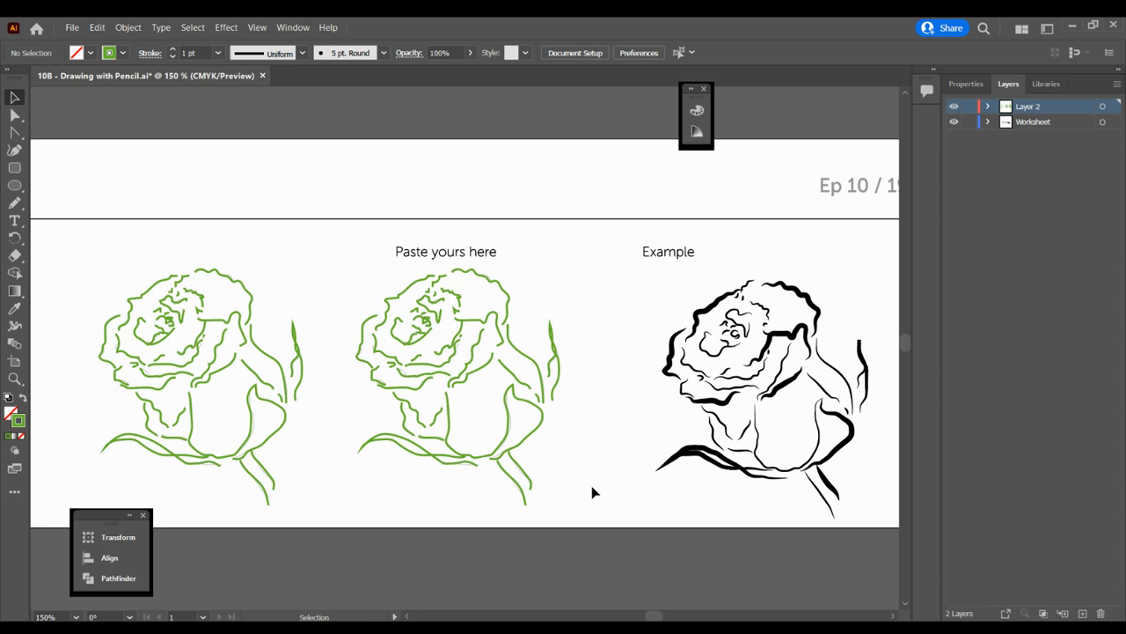
drag(553, 352, 295, 352)
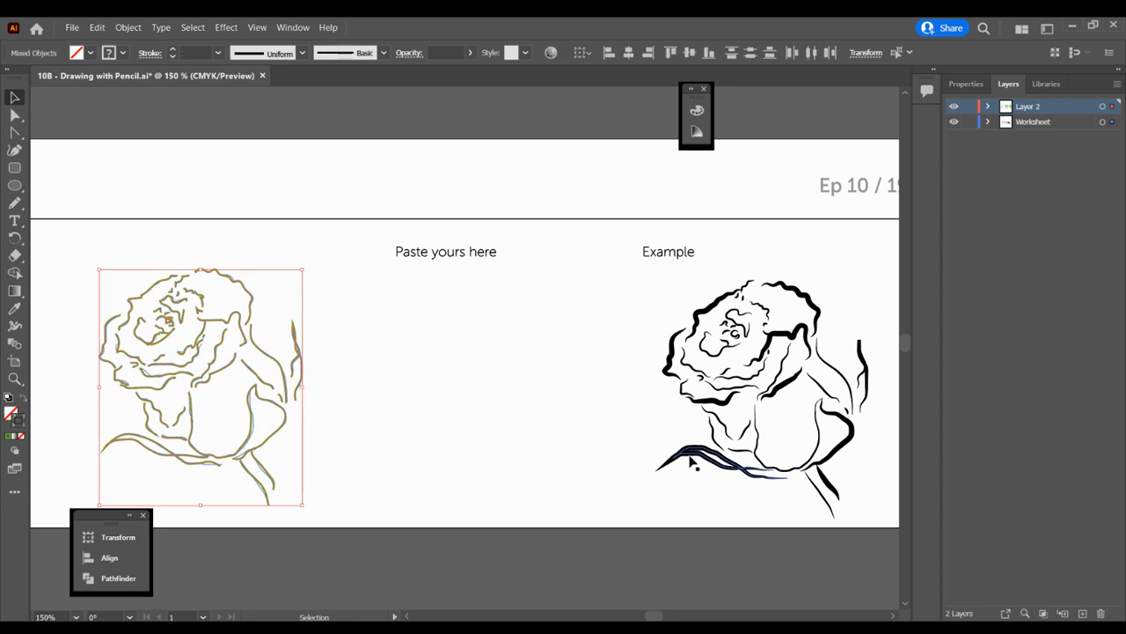
- Lock the Worksheet layer and duplicate only the green rose strokes into the "Paste yours here" area
click(448, 343)
click(969, 122)
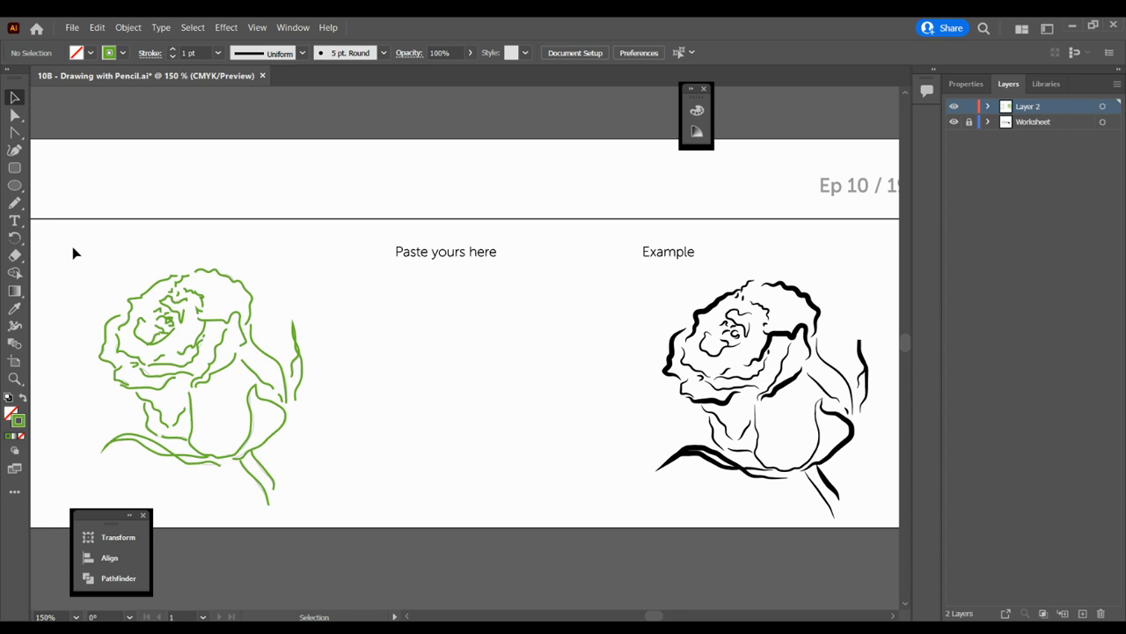
drag(74, 253, 334, 510)
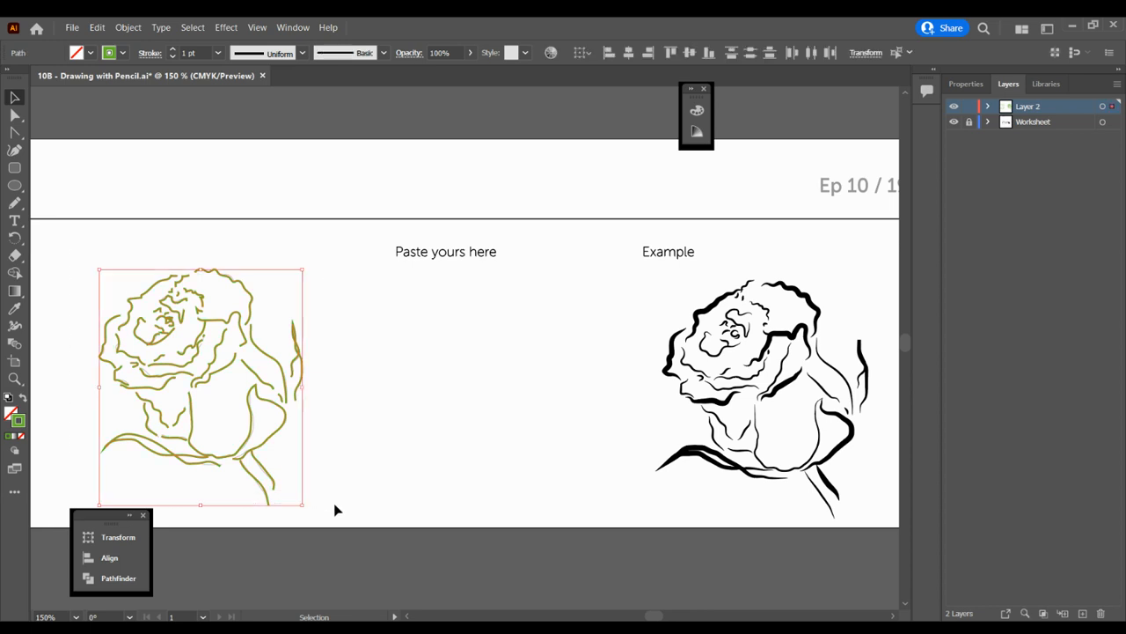
click(554, 403)
drag(74, 248, 346, 522)
drag(286, 413, 548, 421)
click(627, 453)
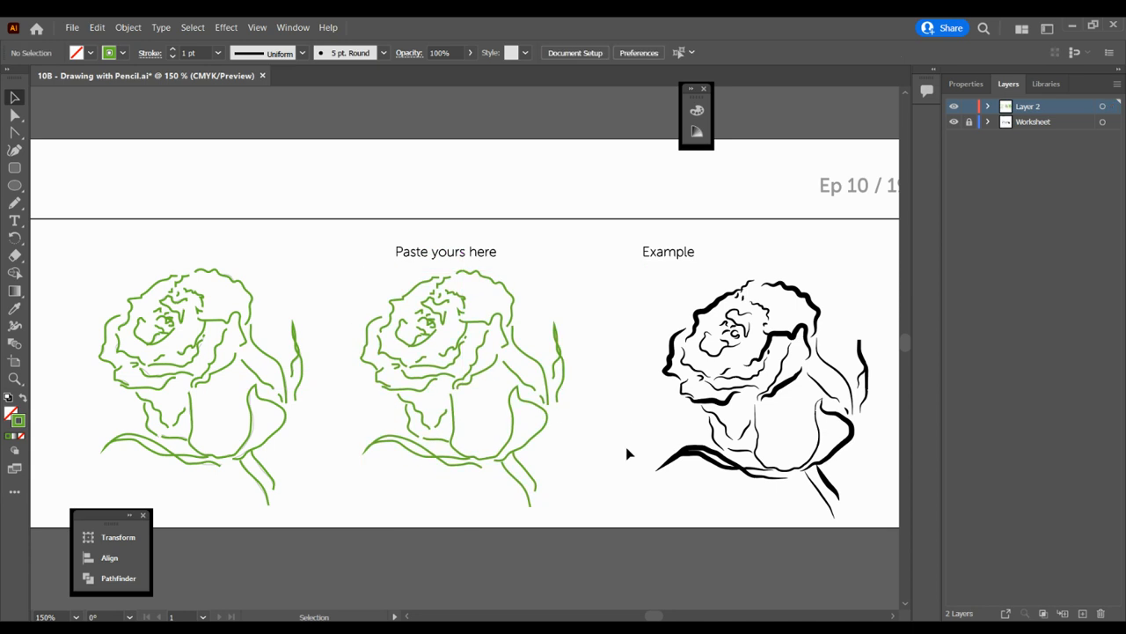
- Apply the width profile that is thick in the middle and tapers to both ends to all strokes of the copied rose
click(894, 616)
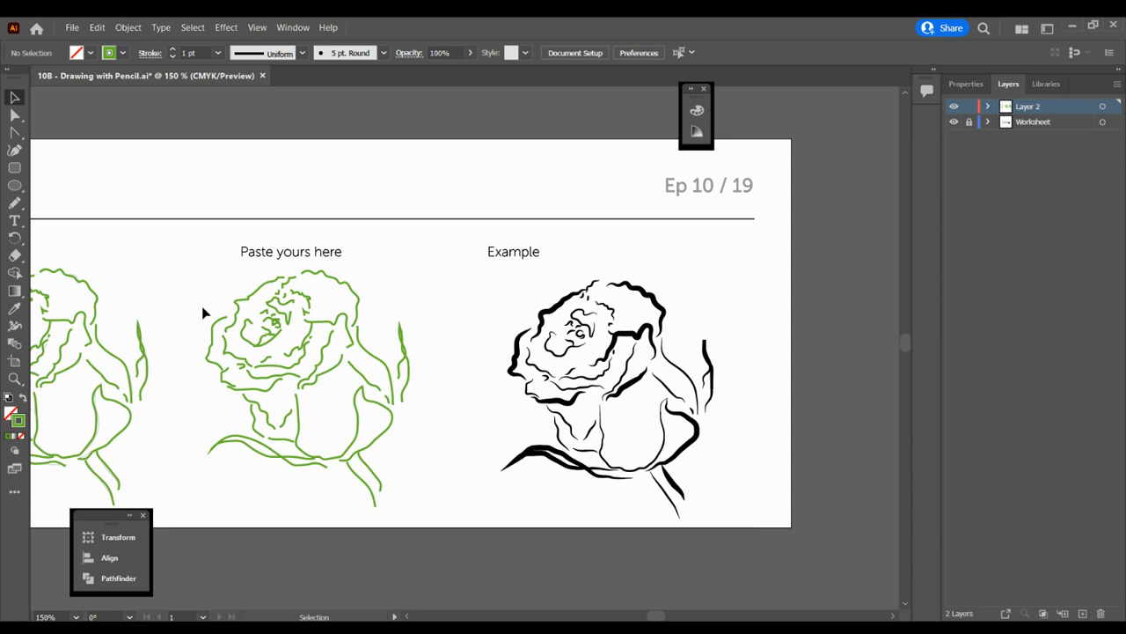
drag(183, 256, 448, 519)
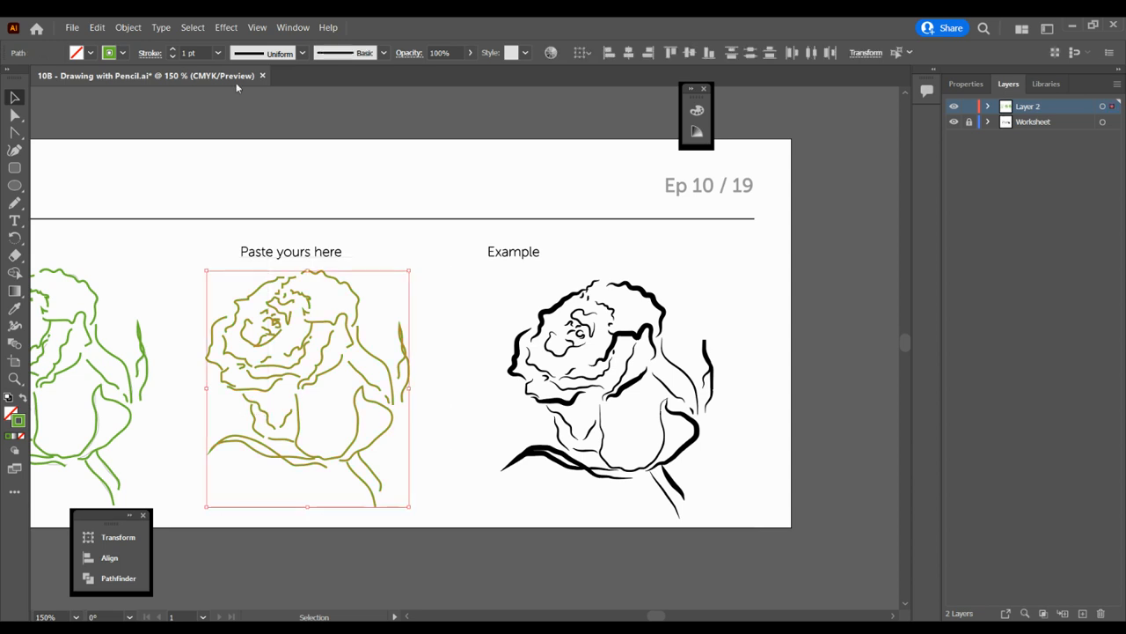
click(281, 53)
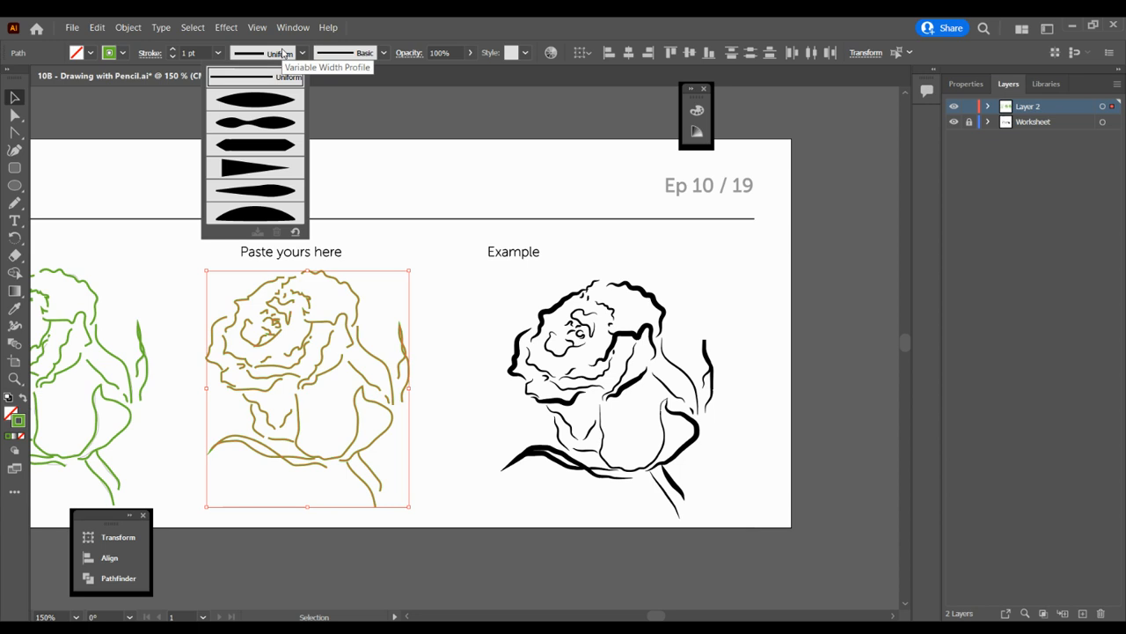
click(283, 104)
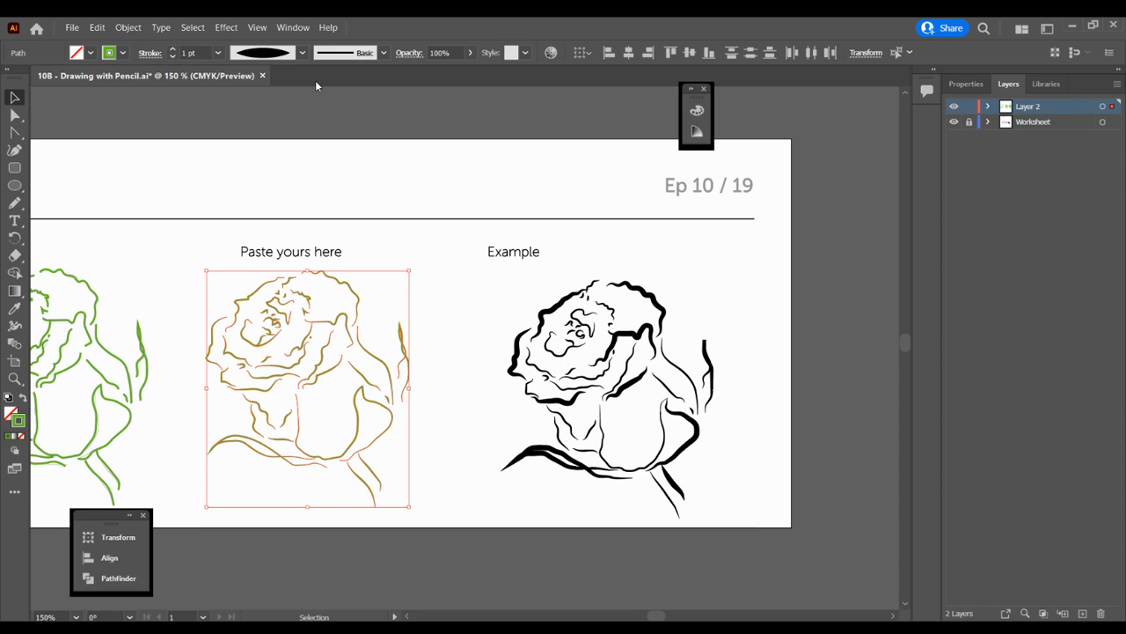
click(454, 297)
- Set the stroke weight of the copied rose's upper-right outer petal to 4 pt and its upper-left outer petal to 3 pt
click(357, 299)
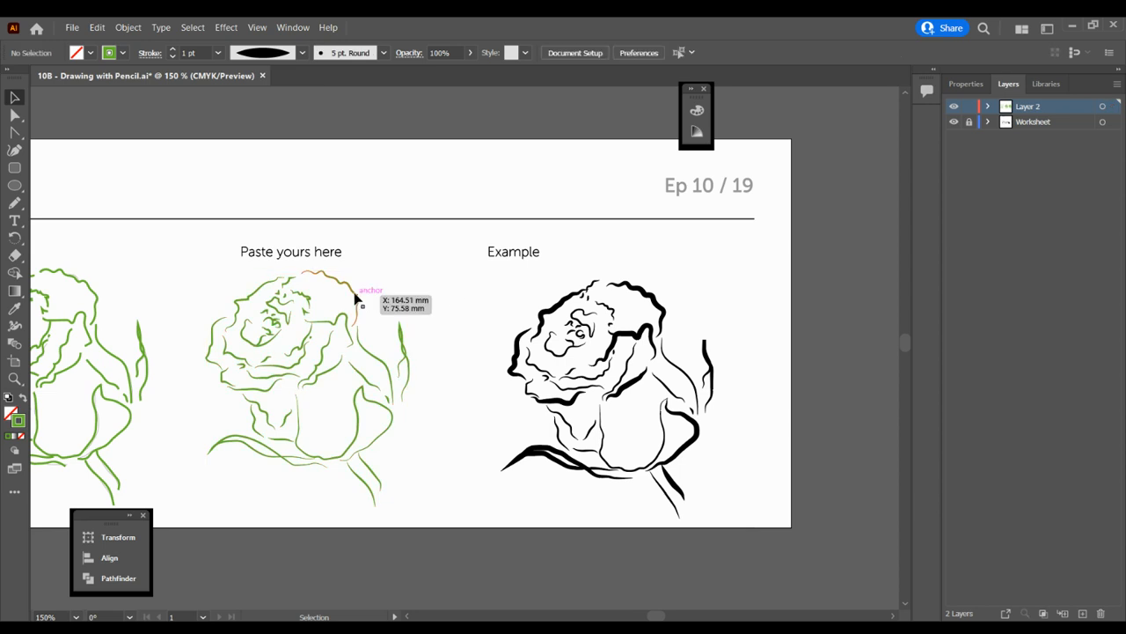
click(174, 50)
click(174, 50)
click(175, 50)
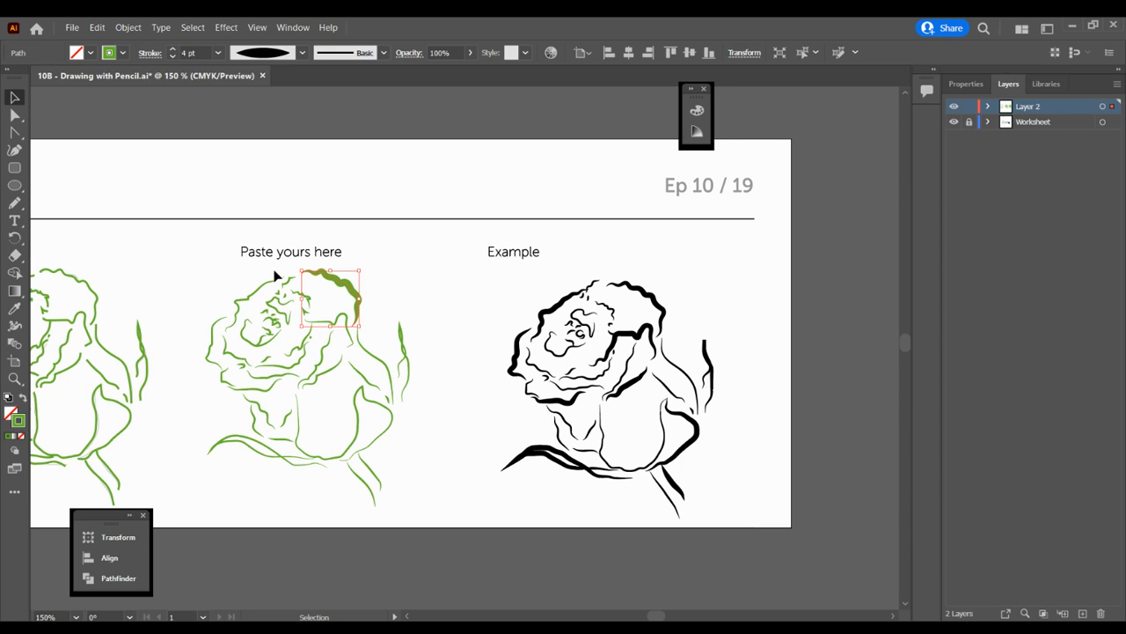
click(261, 293)
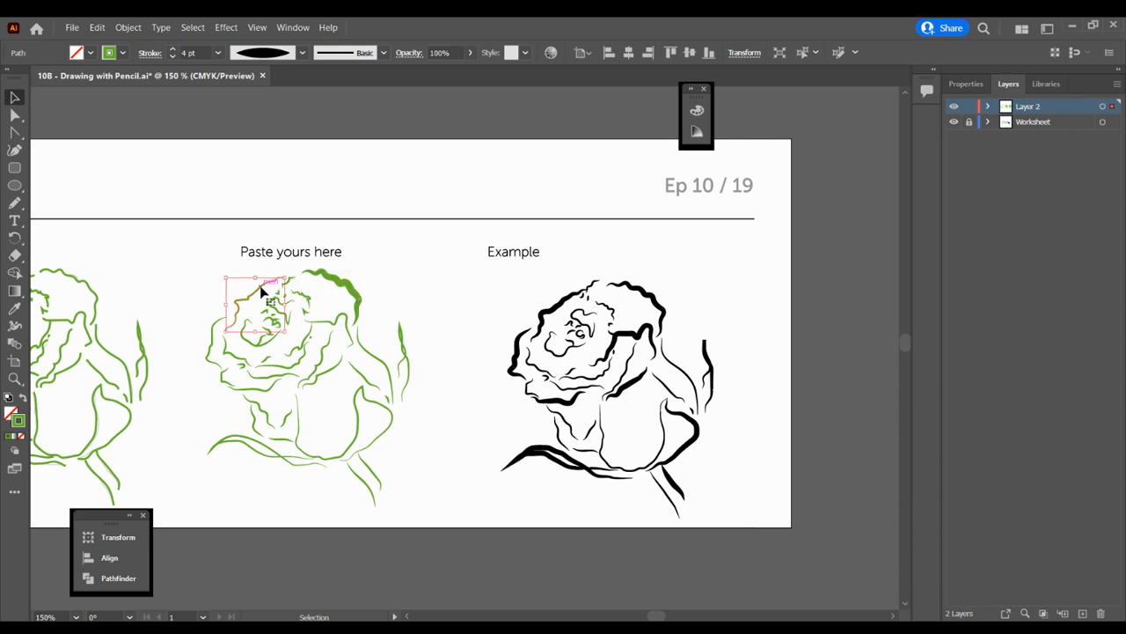
click(174, 50)
click(173, 51)
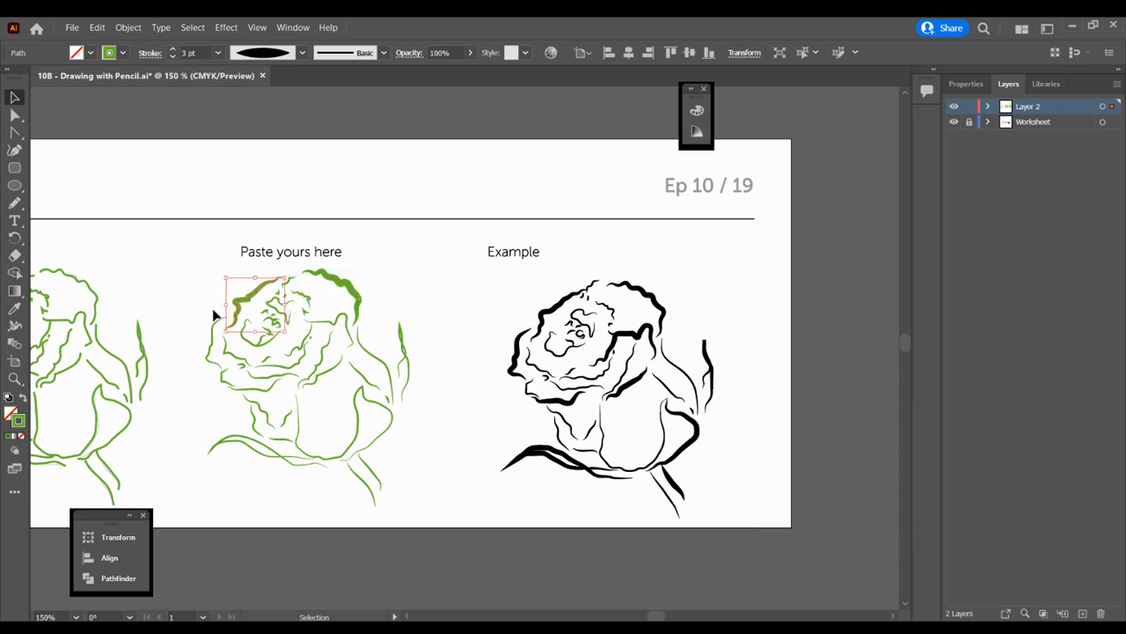
- Set the copied rose's far-left outer petal stroke to 4 pt and the folded petal edge right of its centre to 3 pt
click(212, 350)
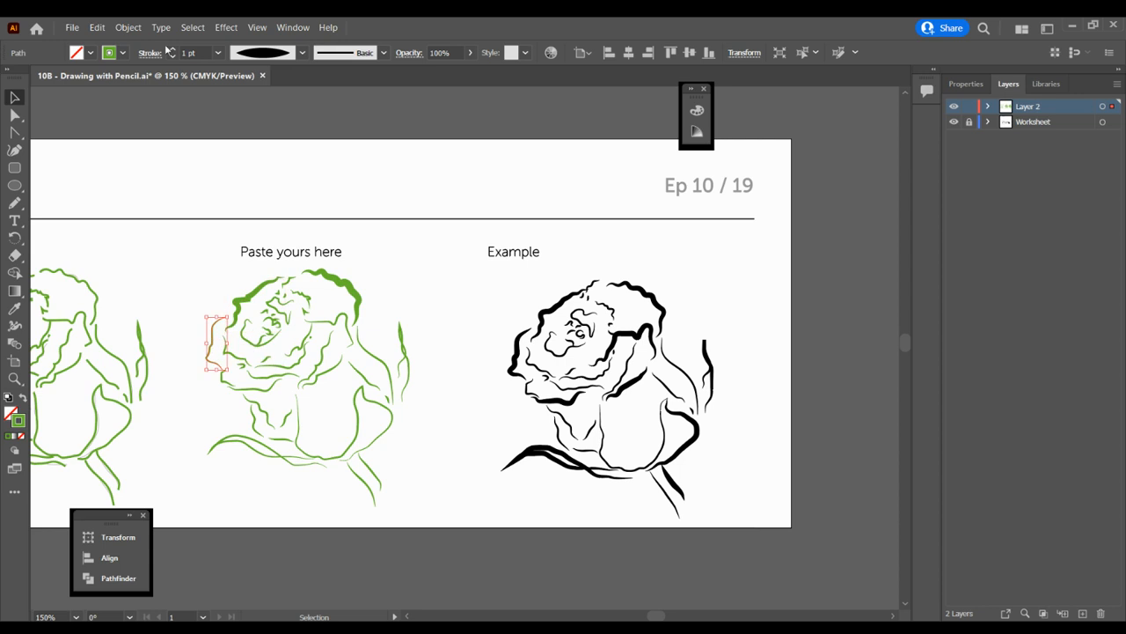
click(173, 50)
click(173, 50)
click(173, 50)
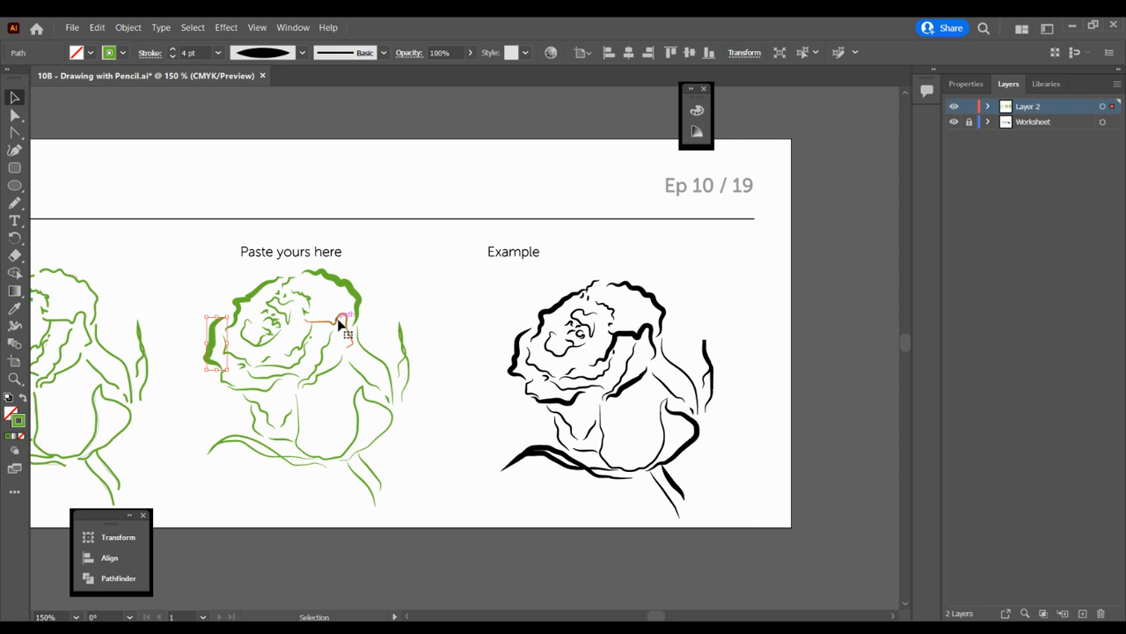
click(341, 324)
click(172, 50)
click(174, 50)
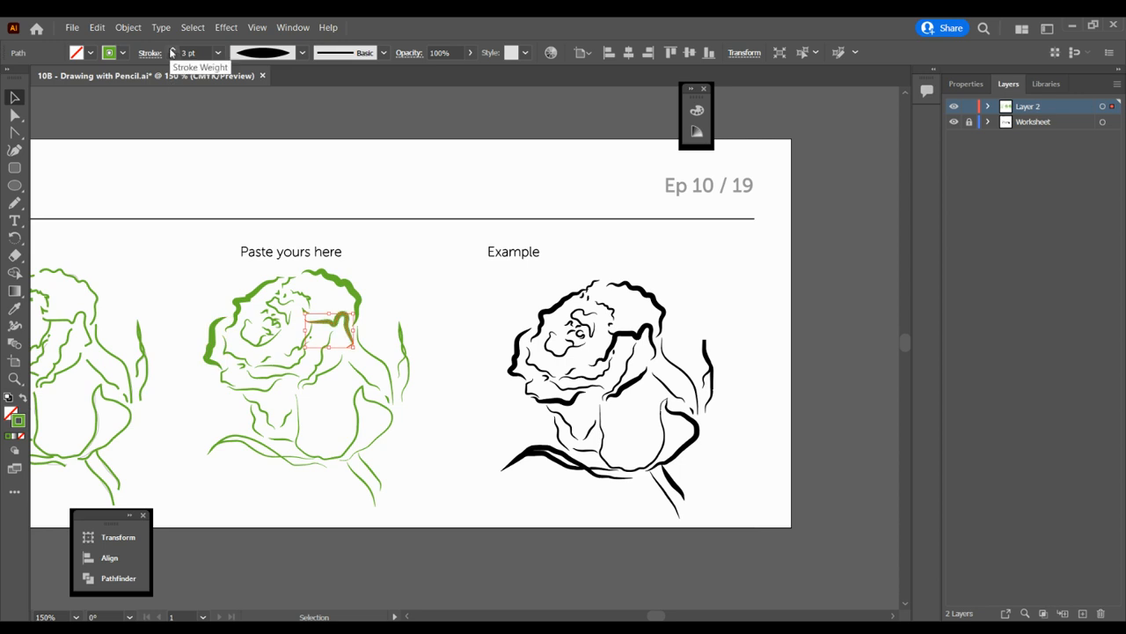
- Thicken the copied rose's inner petal curve below the fold and its lower-left petal edge to 3 pt each
click(296, 357)
click(173, 50)
click(173, 50)
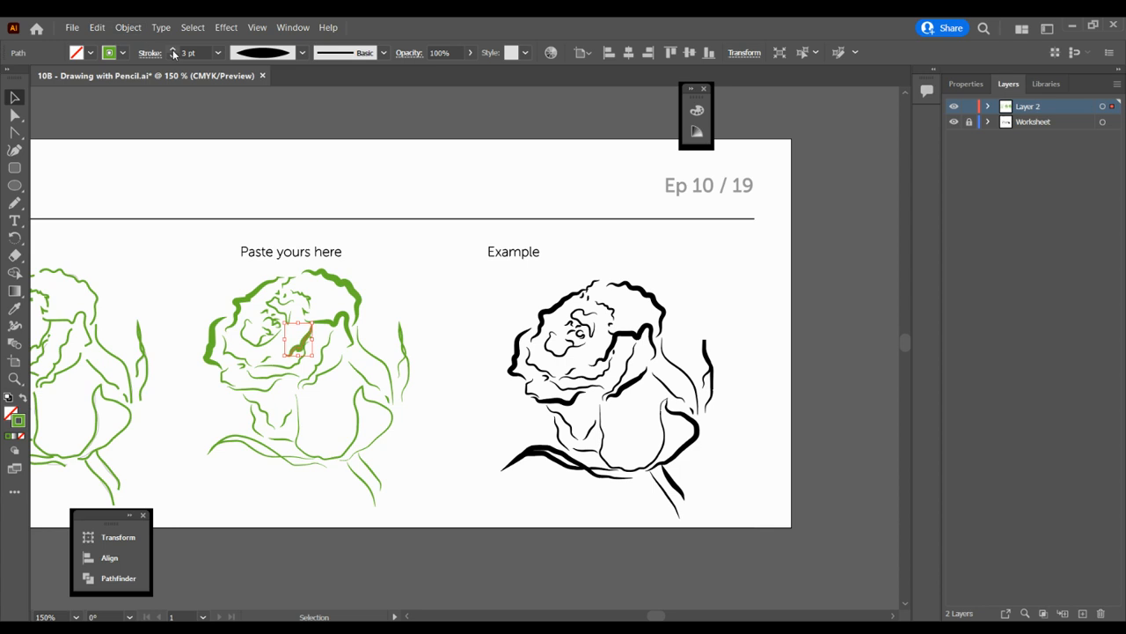
click(259, 389)
click(259, 387)
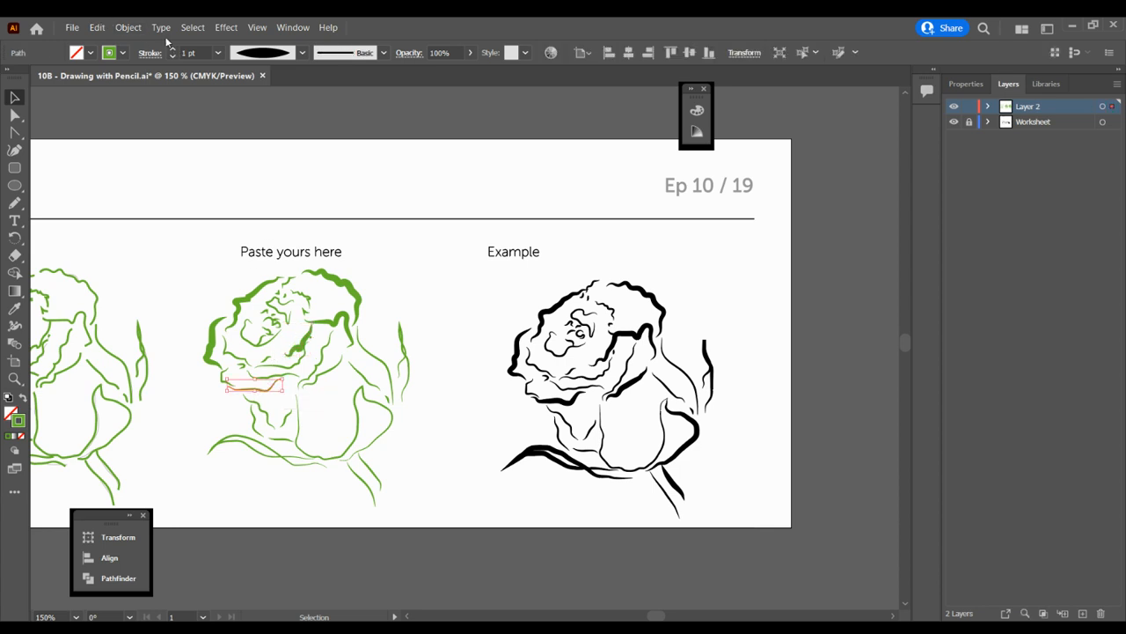
click(173, 50)
click(173, 50)
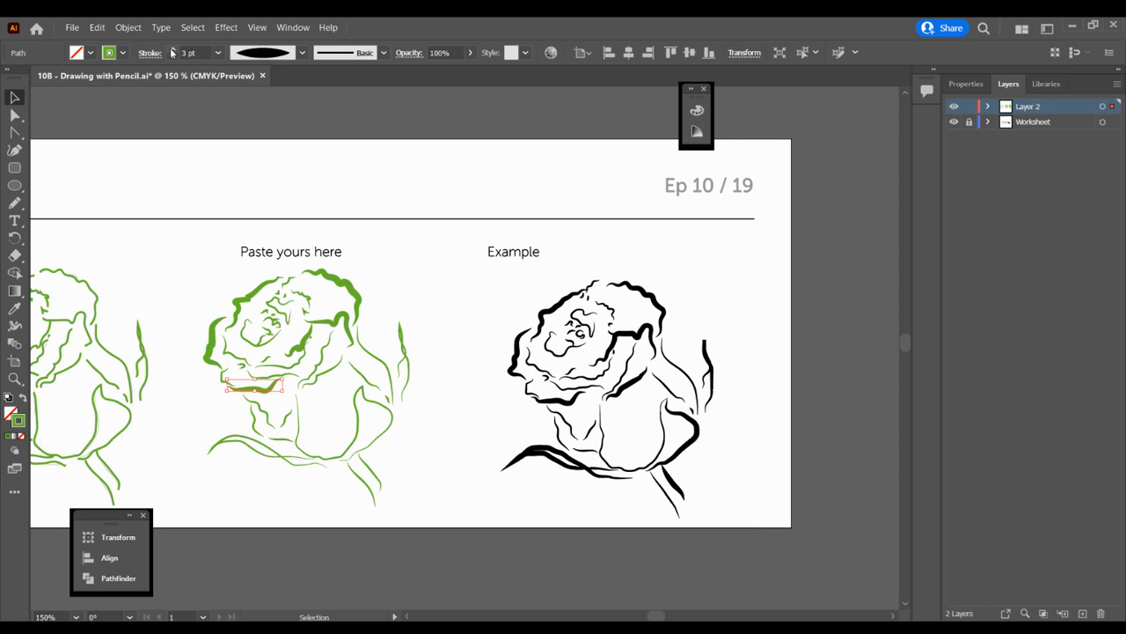
- Thicken the diagonal petal edge above the copied rose's bud and the small upright leaf on its right to 3 pt each
click(327, 374)
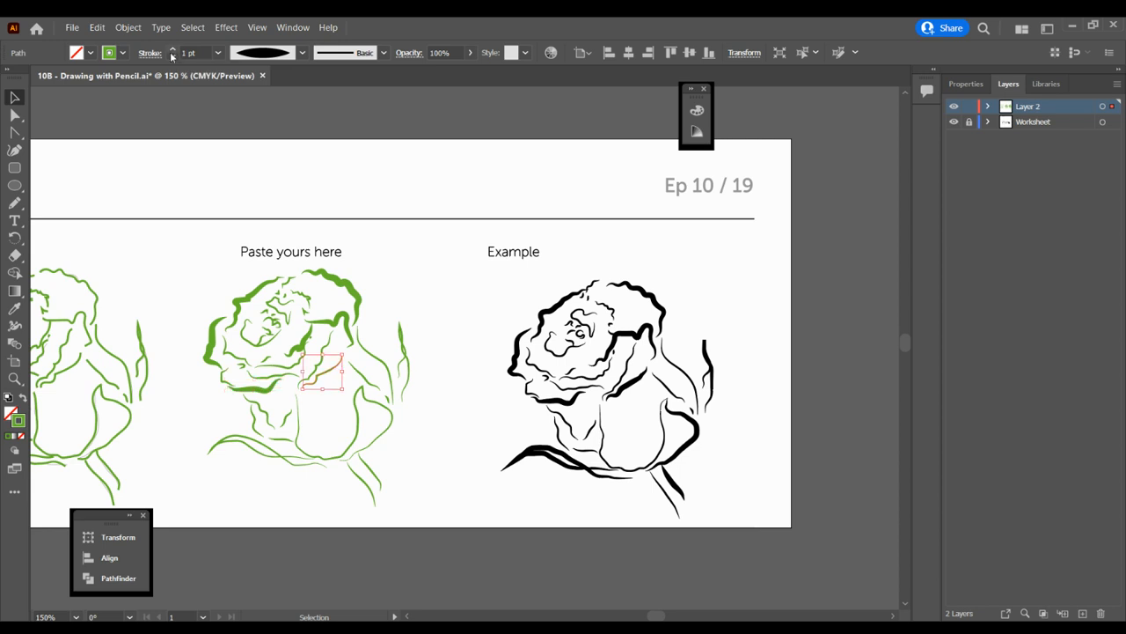
click(173, 50)
click(173, 51)
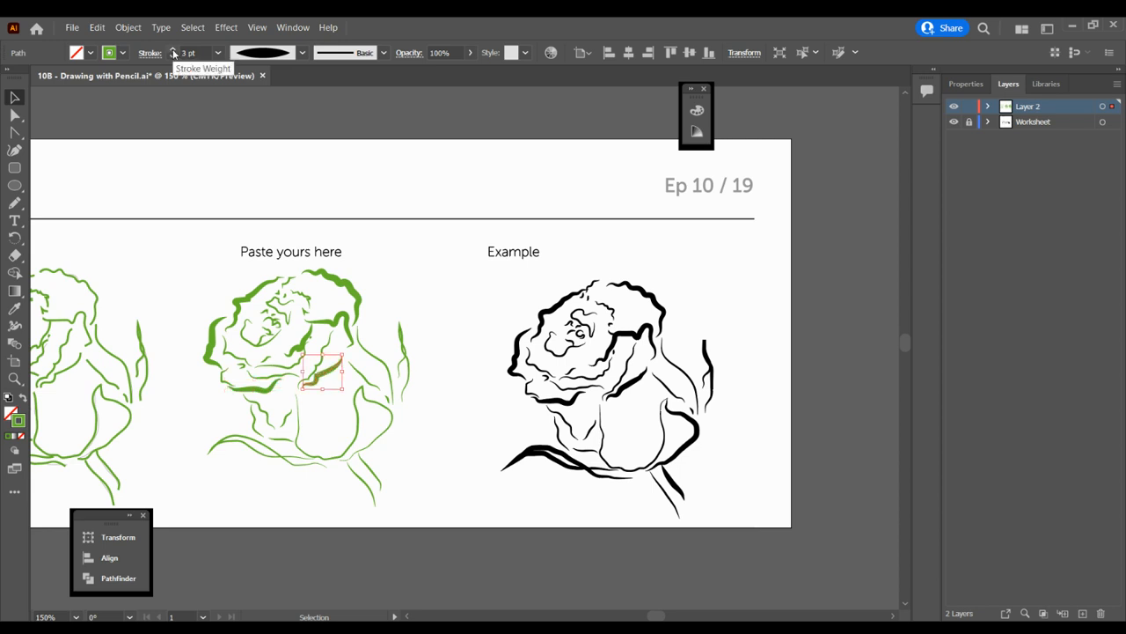
click(404, 357)
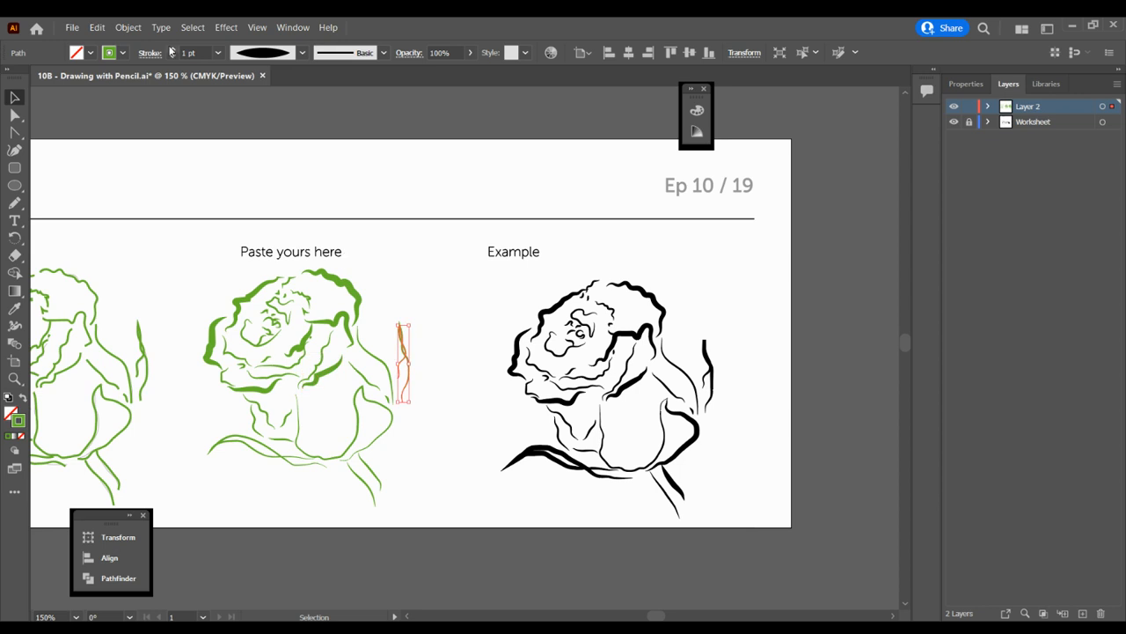
click(173, 51)
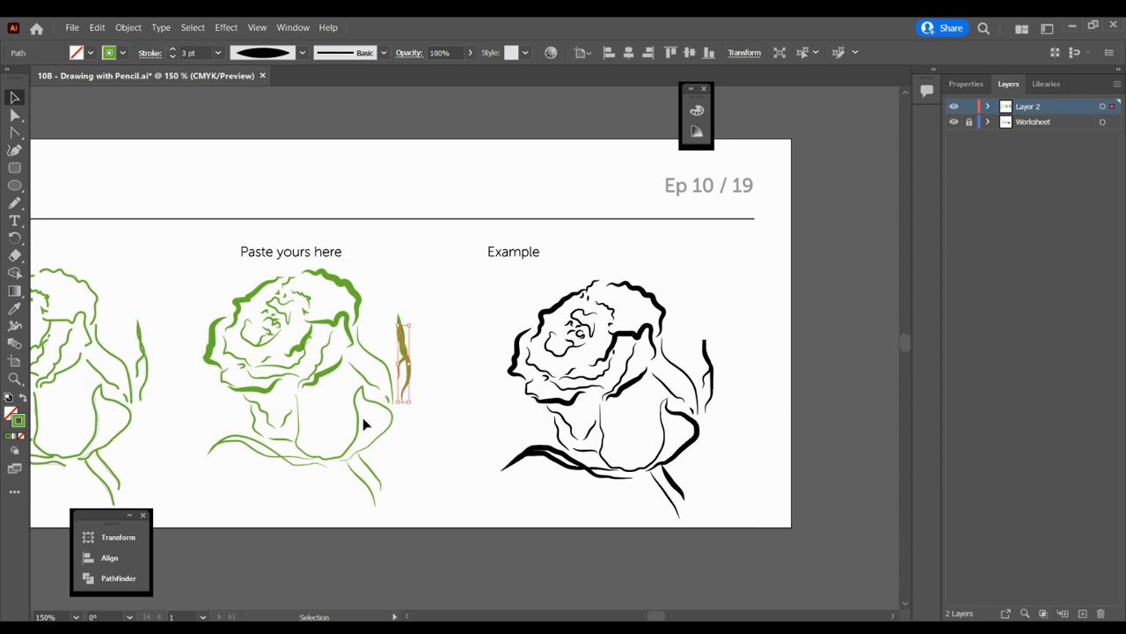
- Set the copied rose's large lower bud outline to 3 pt and its lower-left leaf stroke to 4 pt
click(390, 423)
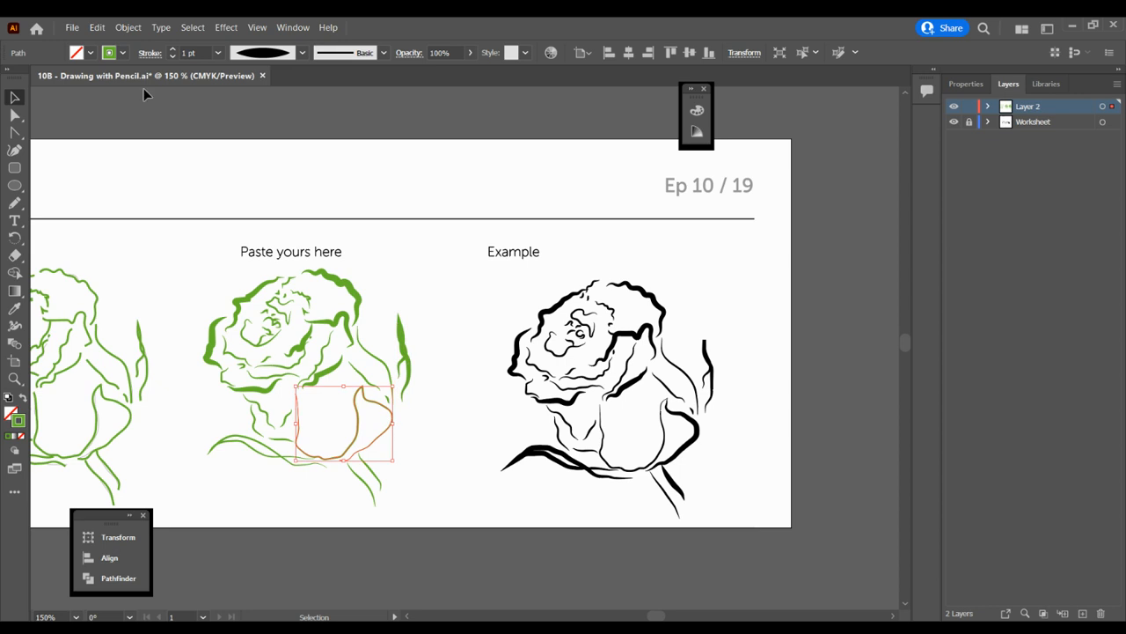
click(173, 50)
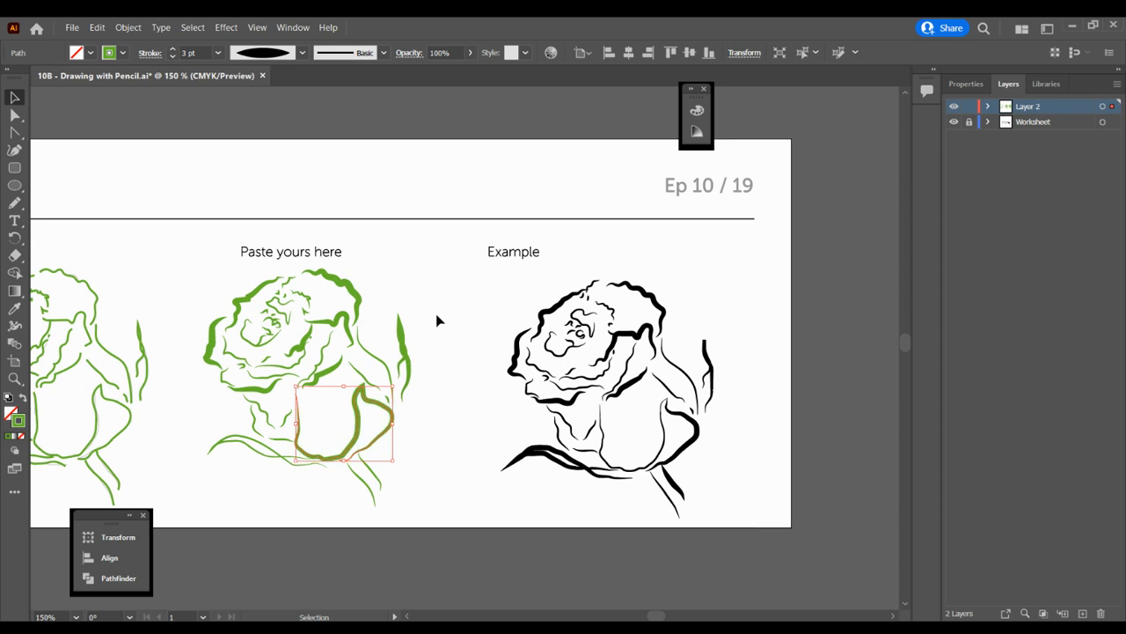
click(431, 376)
click(275, 453)
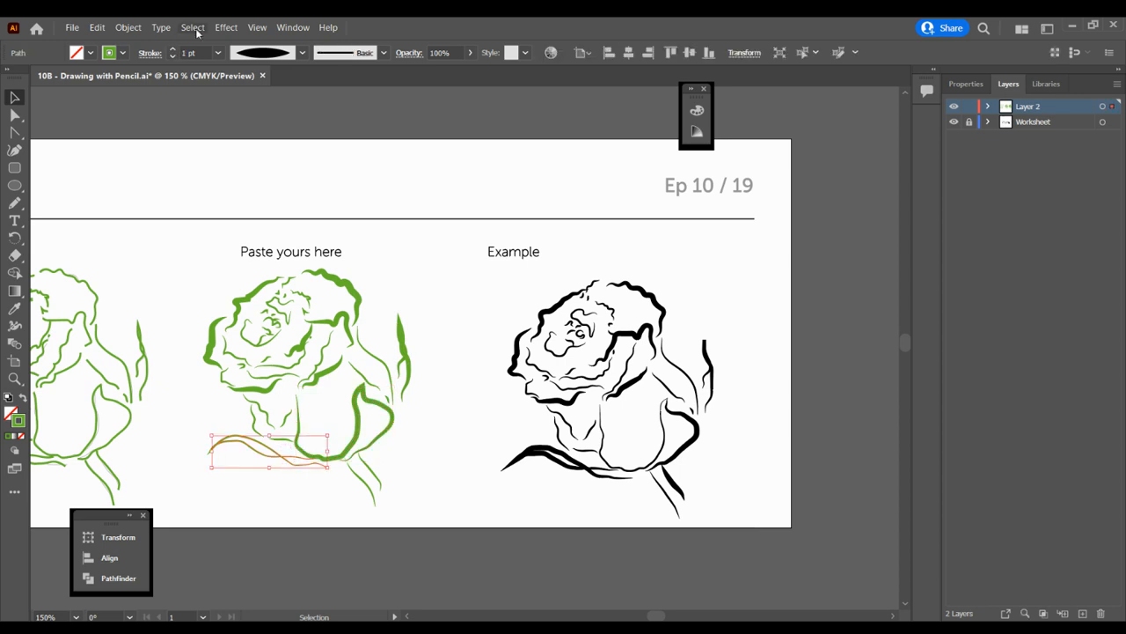
click(173, 50)
click(173, 50)
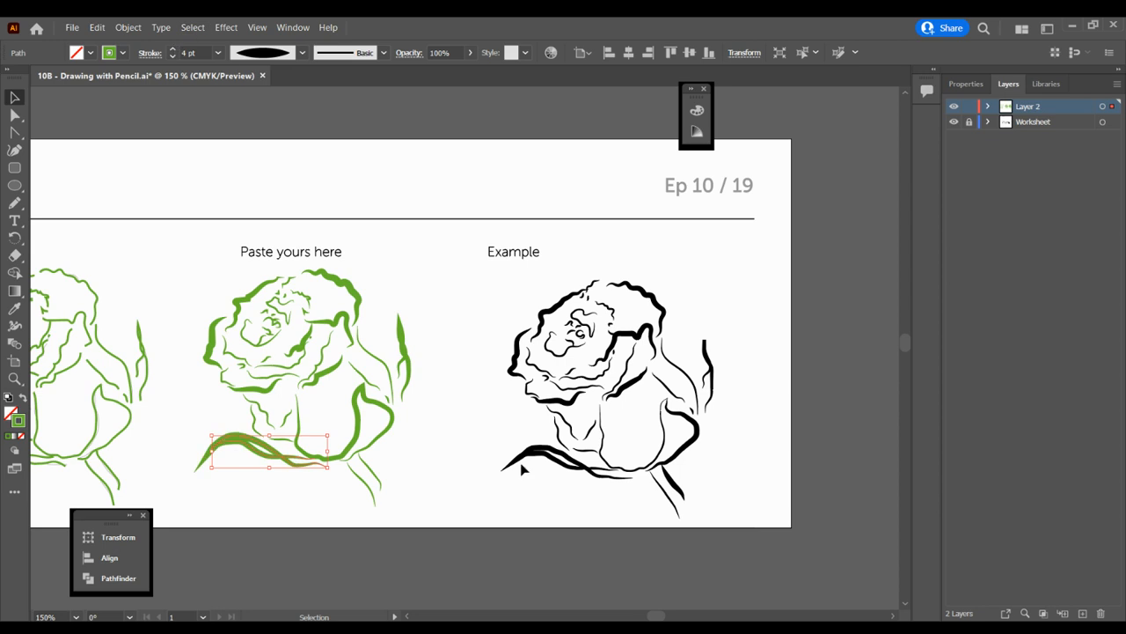
- Set the right-hand stem line of the copied rose to 3 pt, deselect it and show the whole worksheet
click(373, 478)
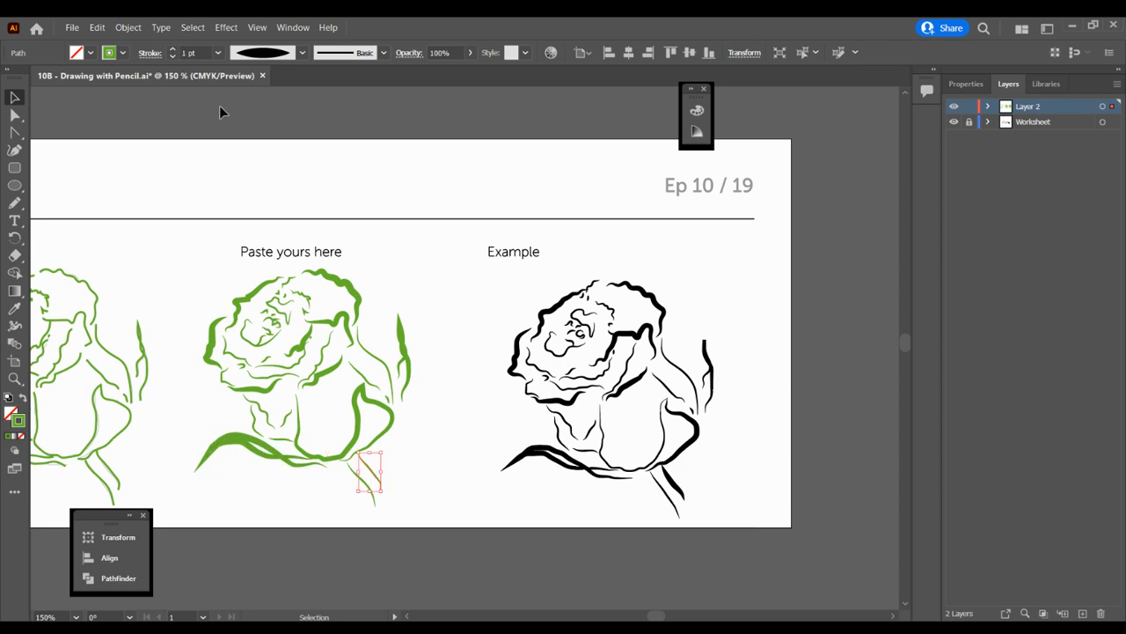
click(172, 49)
click(173, 49)
click(464, 462)
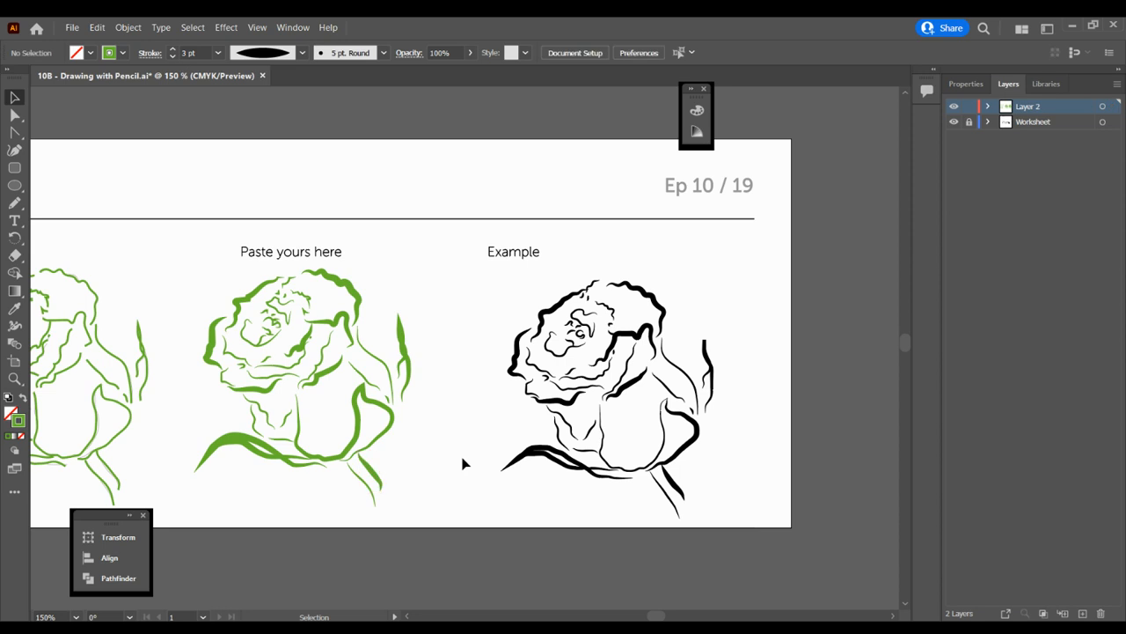
key(ctrl+minus)
key(ctrl+minus)
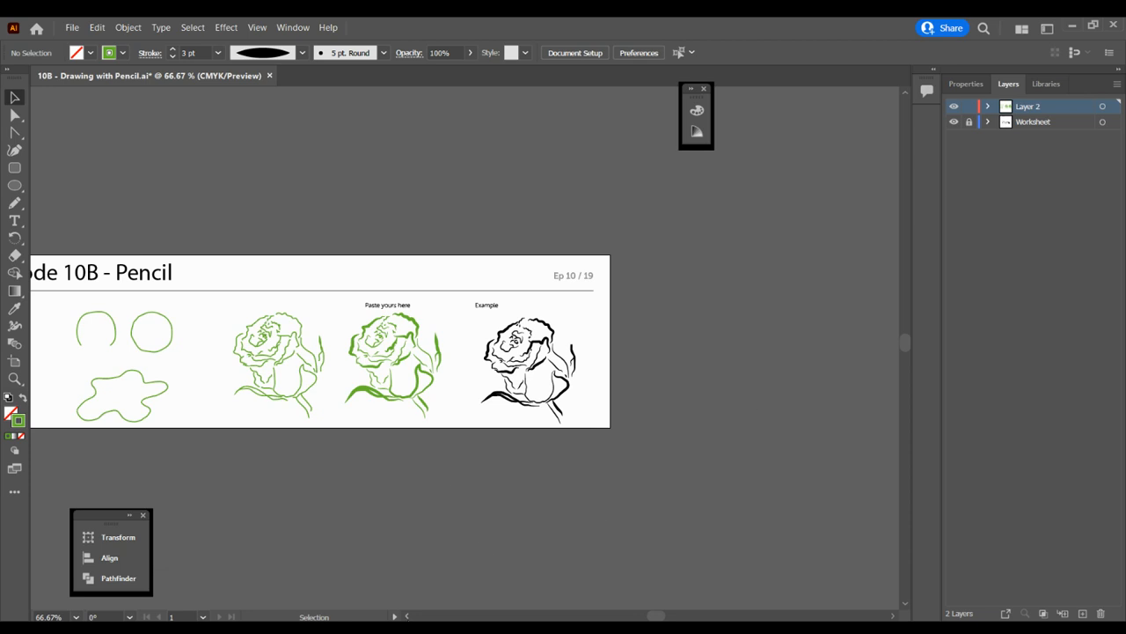
scroll(464, 341, left, 3)
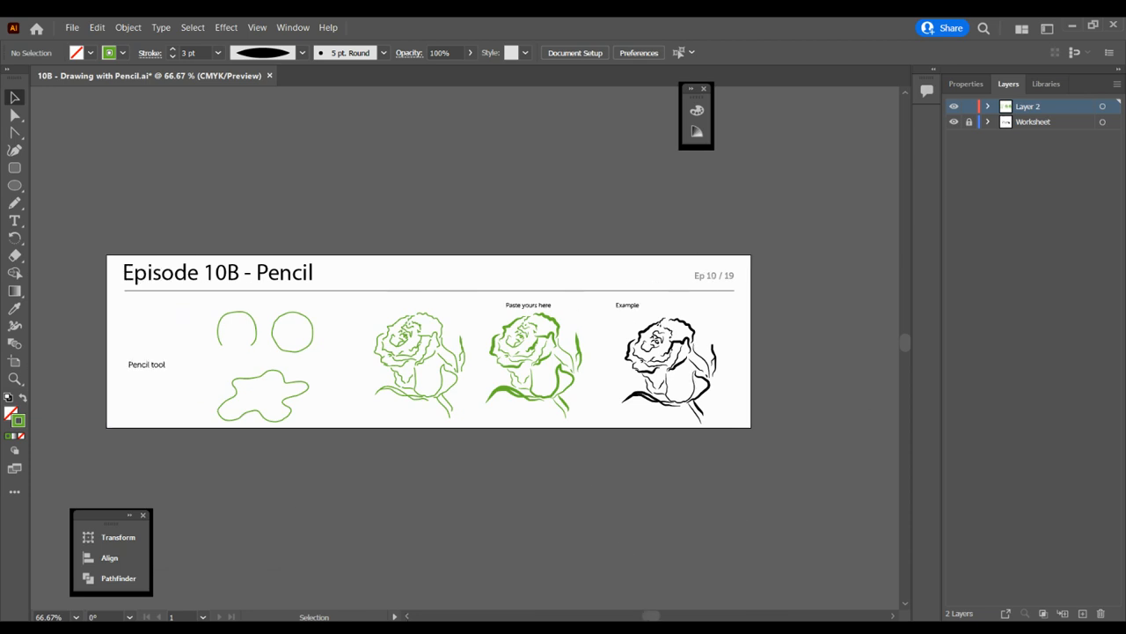